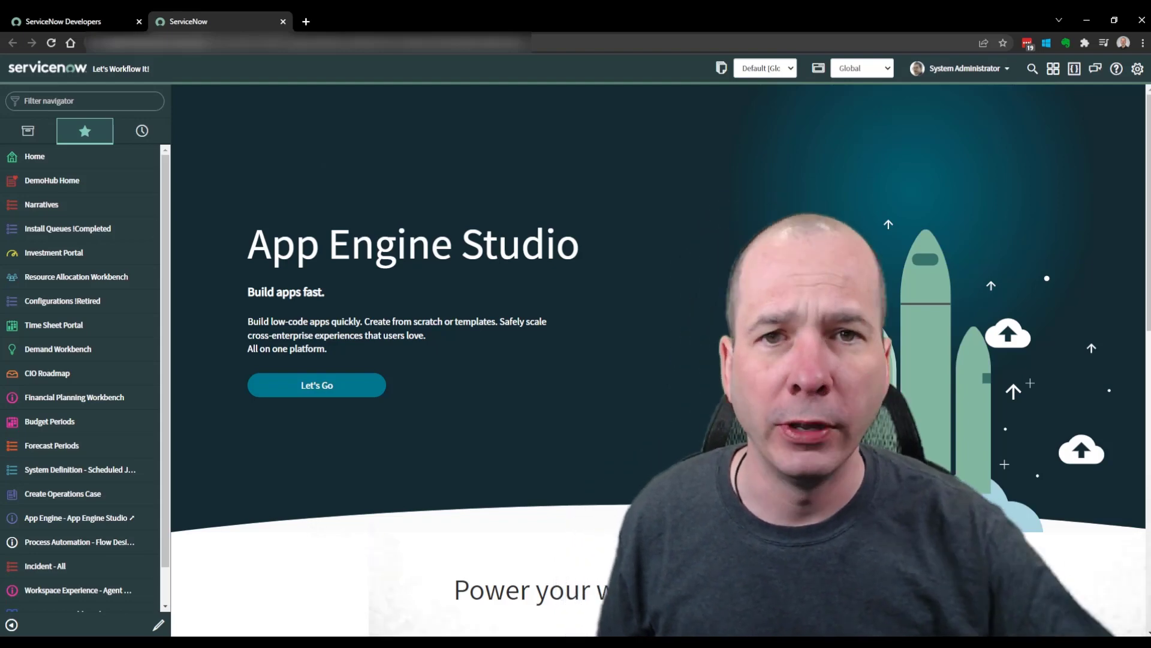
Open the sys_properties.list System Properties list filtered to names matching *polaris.
click(76, 102)
text(sys_)
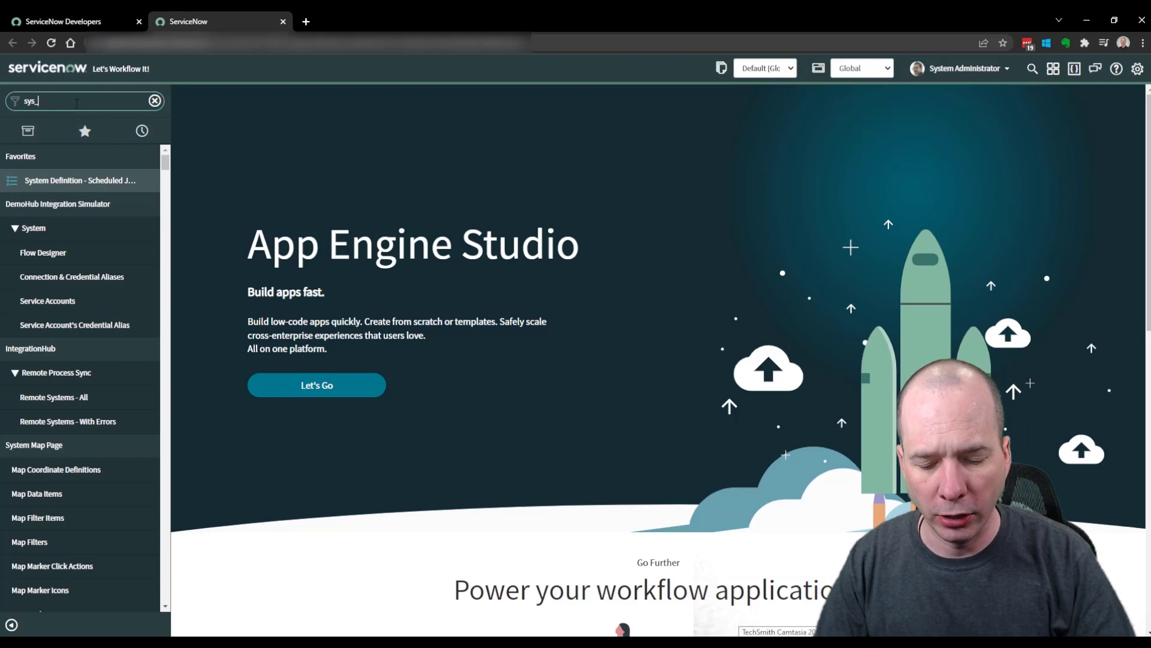
text(properties.list)
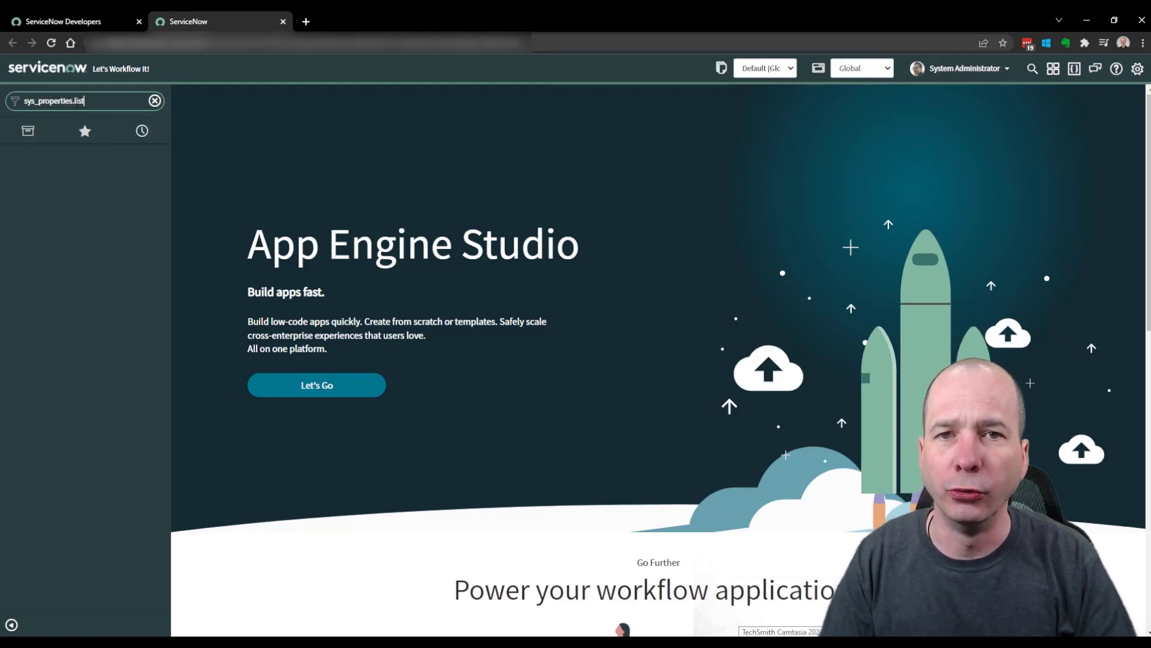
key(Return)
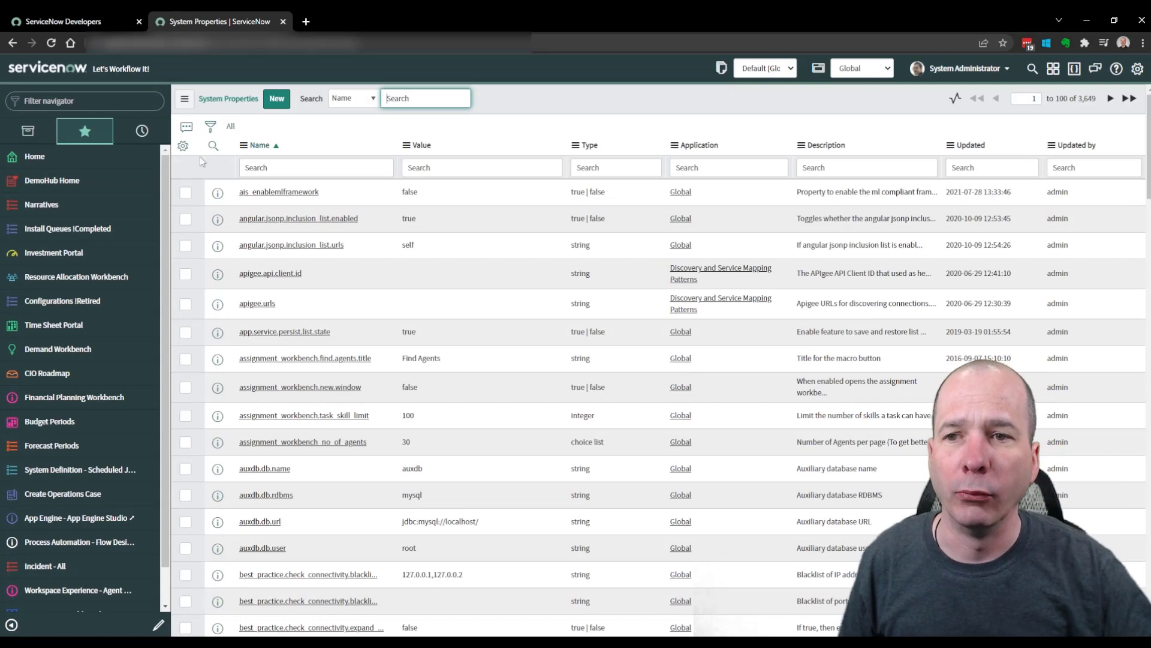
click(270, 169)
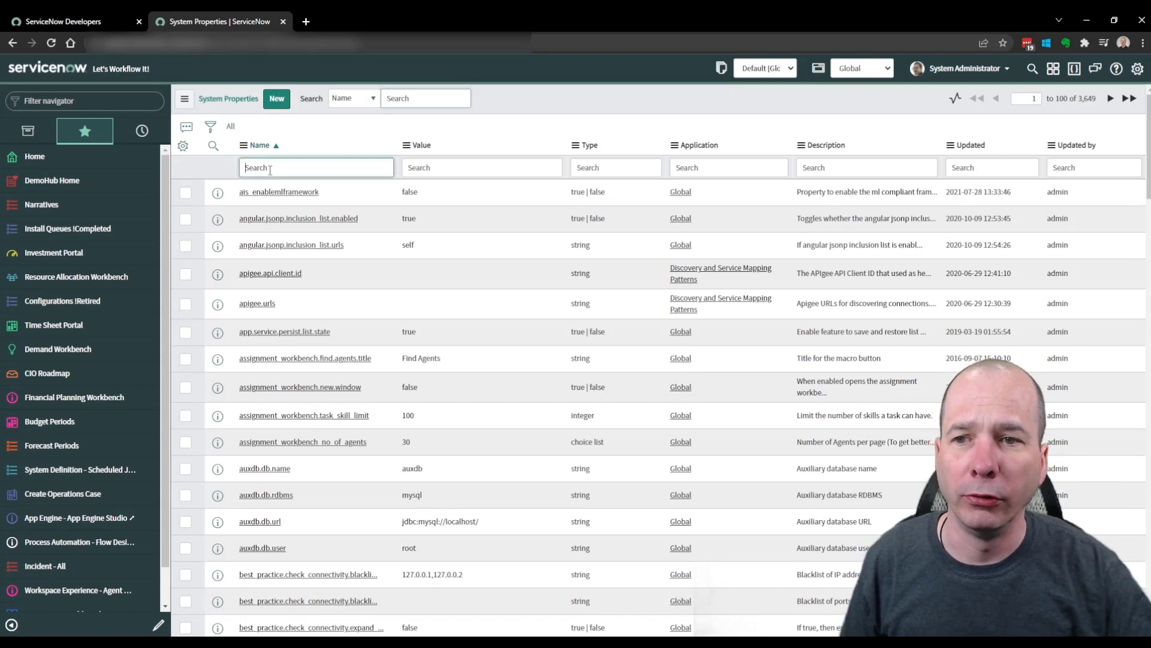
text(*polaris)
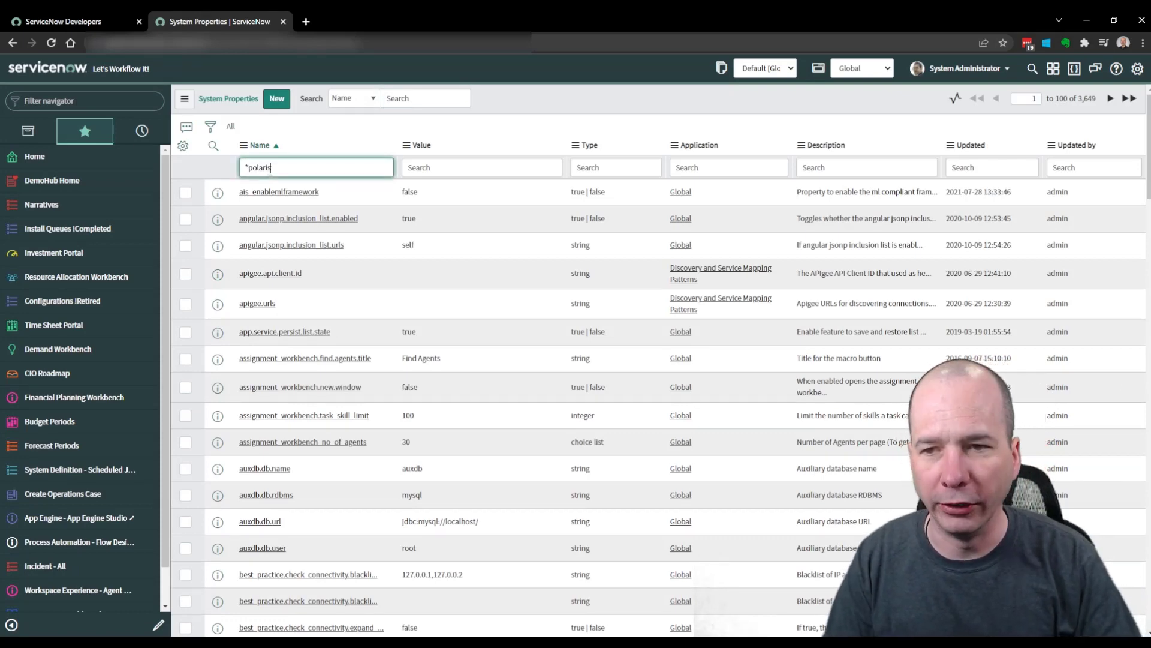
key(Return)
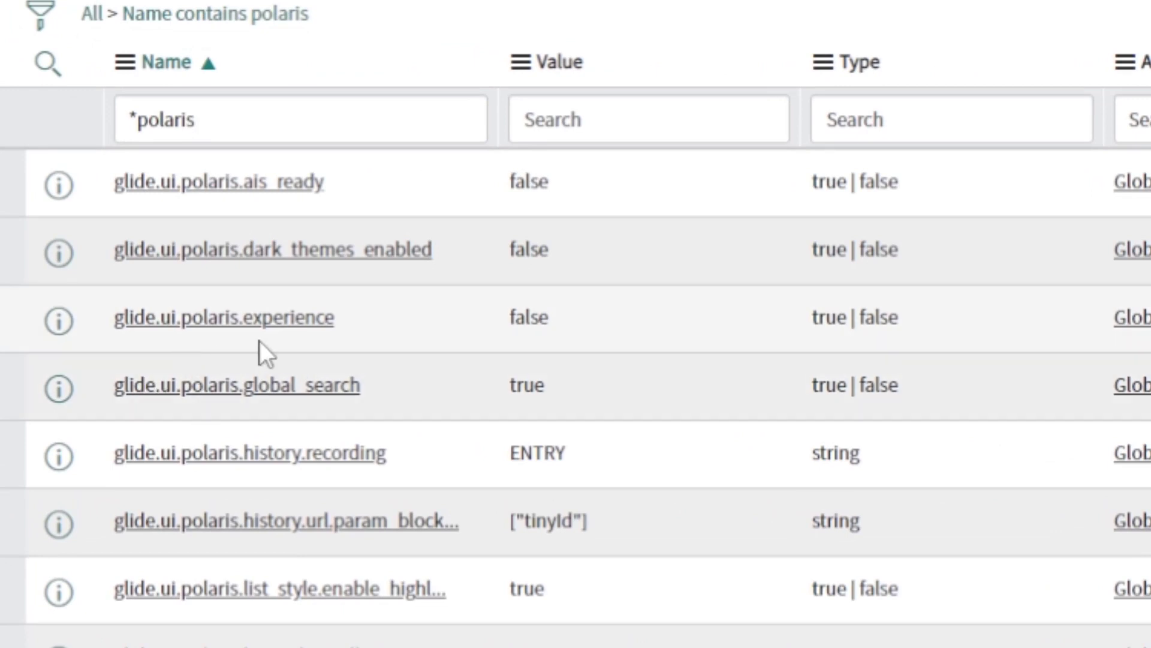
Set the glide.ui.polaris.experience property value to true.
double_click(539, 315)
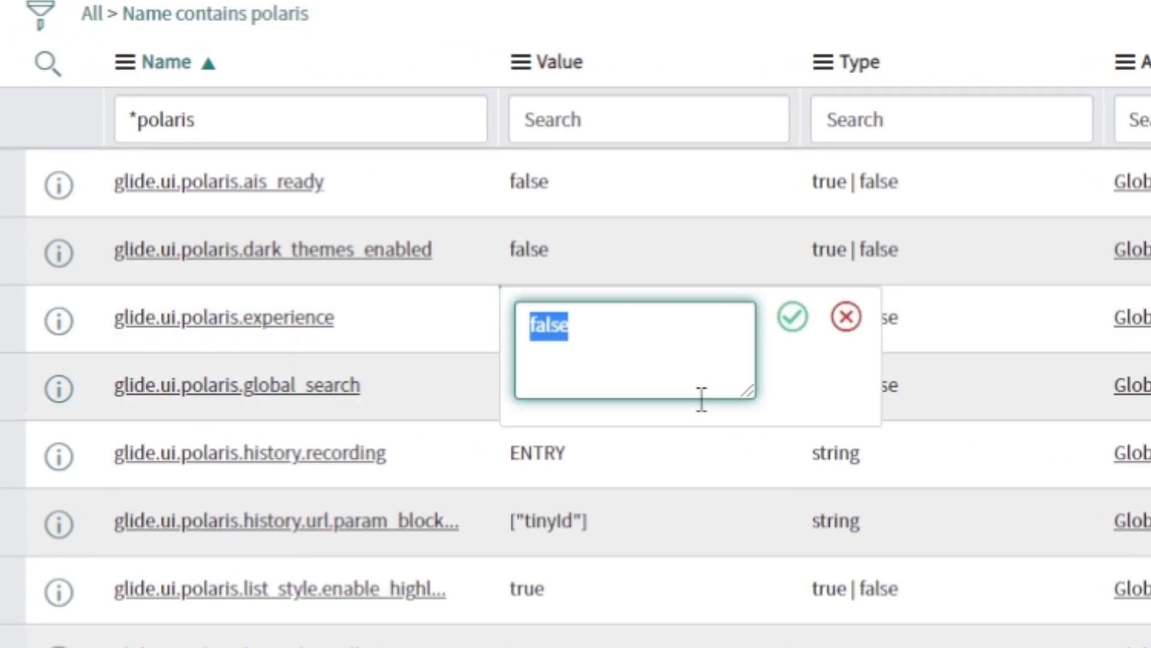
text(true)
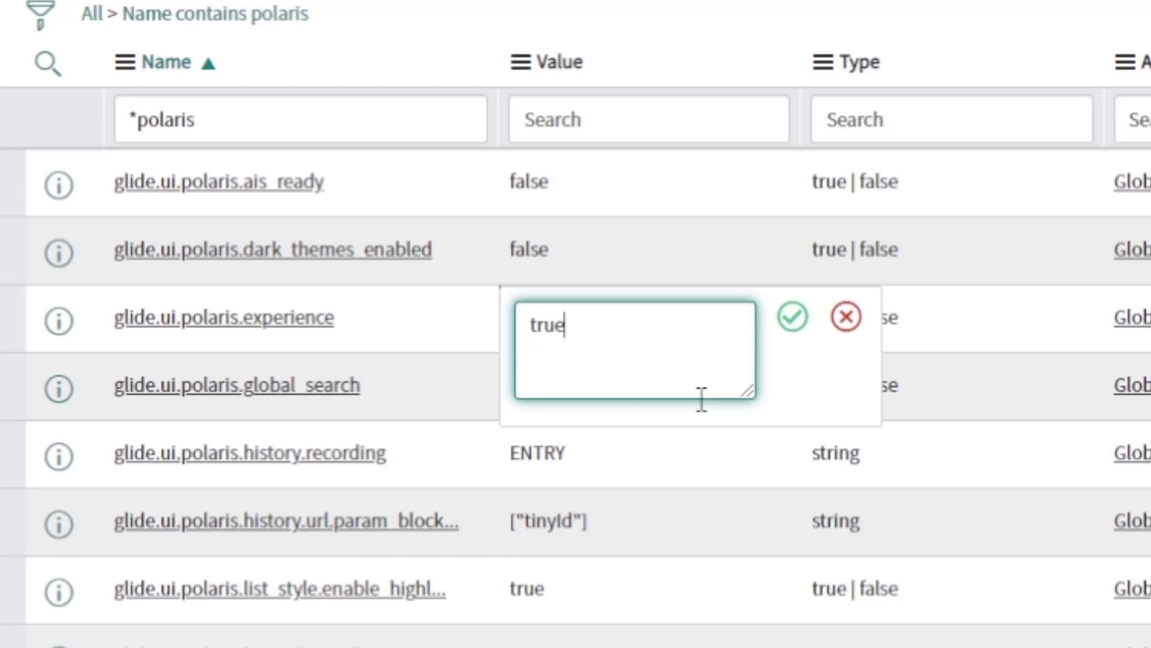
click(793, 327)
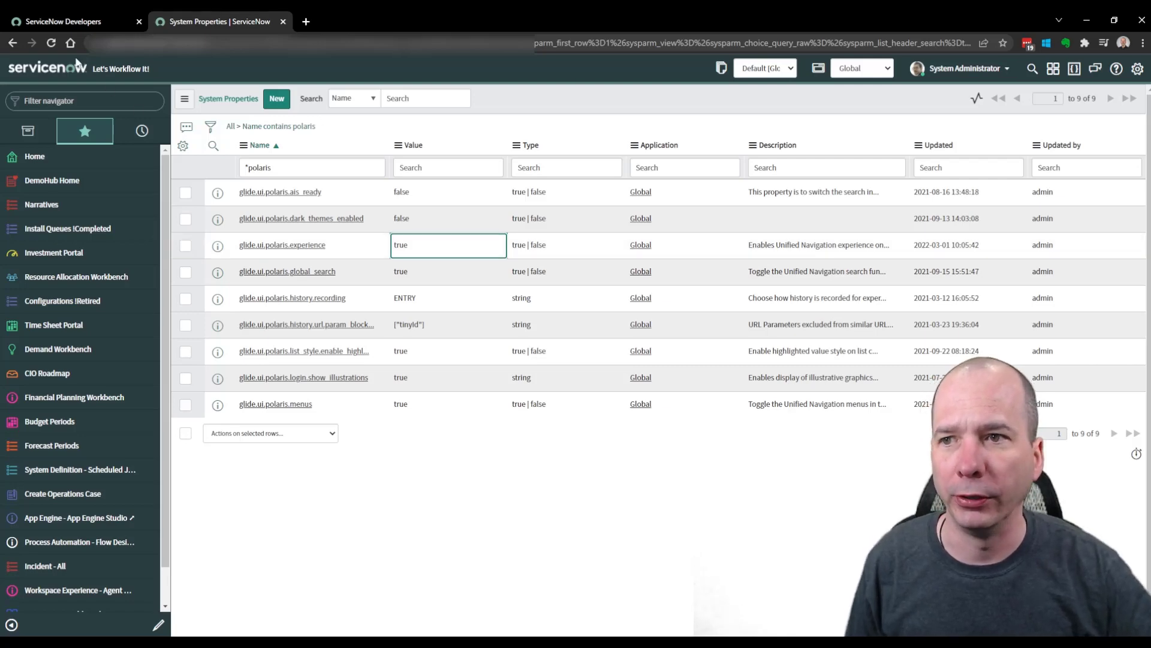
Reload to load the Next Experience interface and open the ITIL Dashboard home page.
click(52, 42)
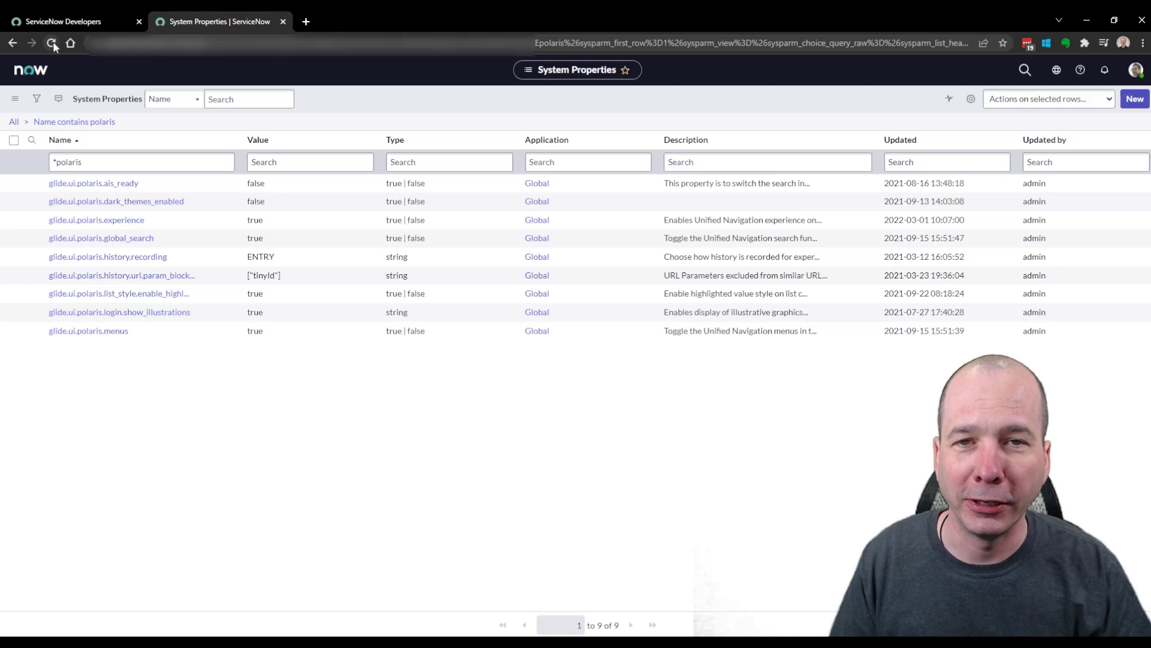
click(28, 71)
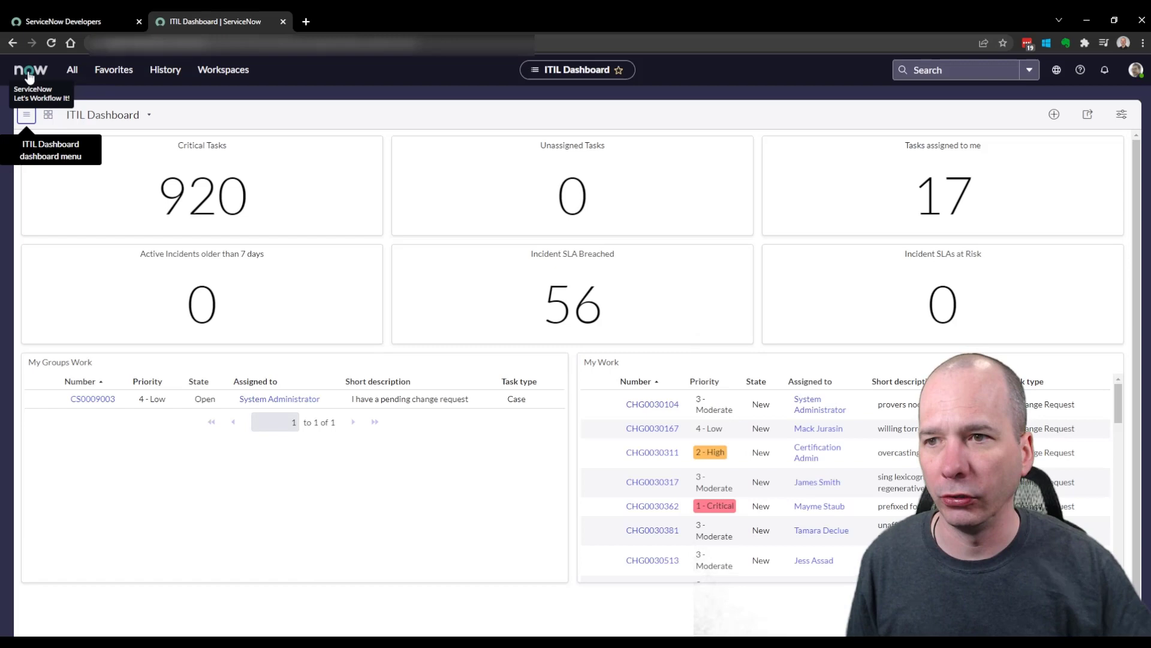
Filter the All modules menu to 'incident', then switch between the Favorites and All lists.
click(70, 71)
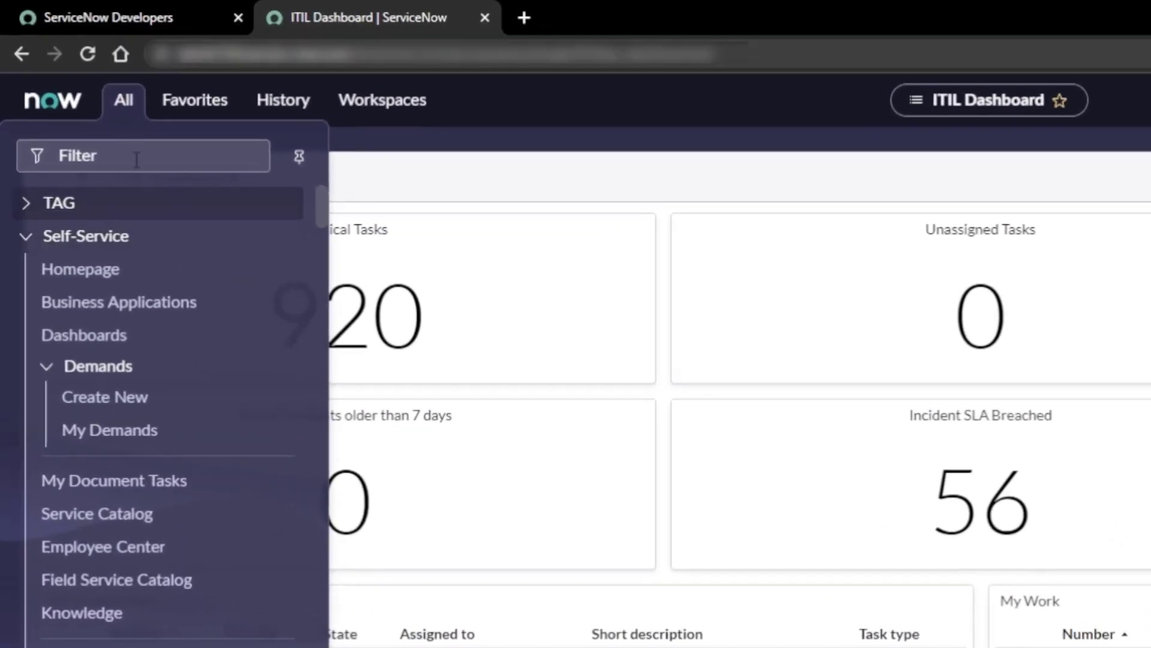
click(92, 108)
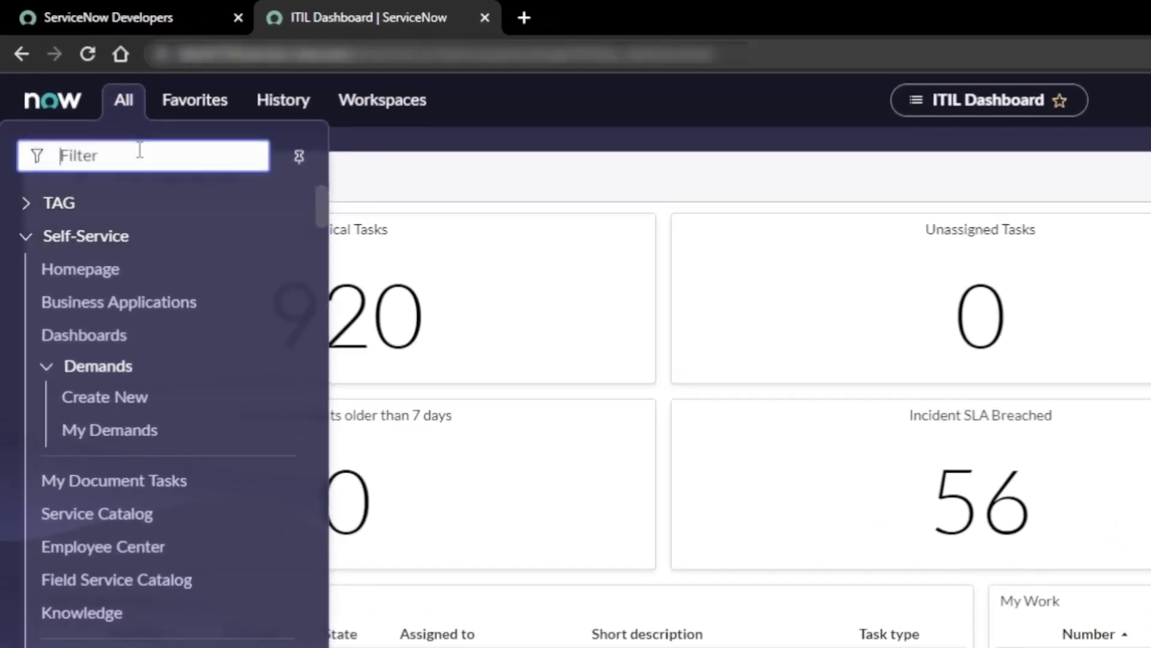
text(incident)
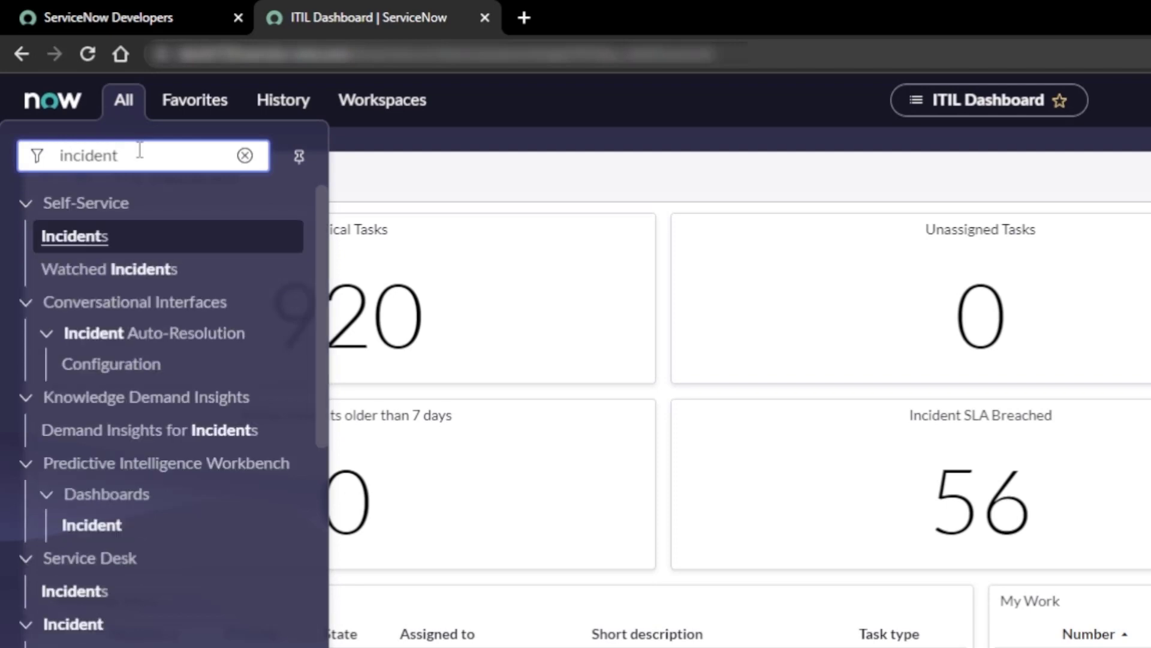
click(220, 102)
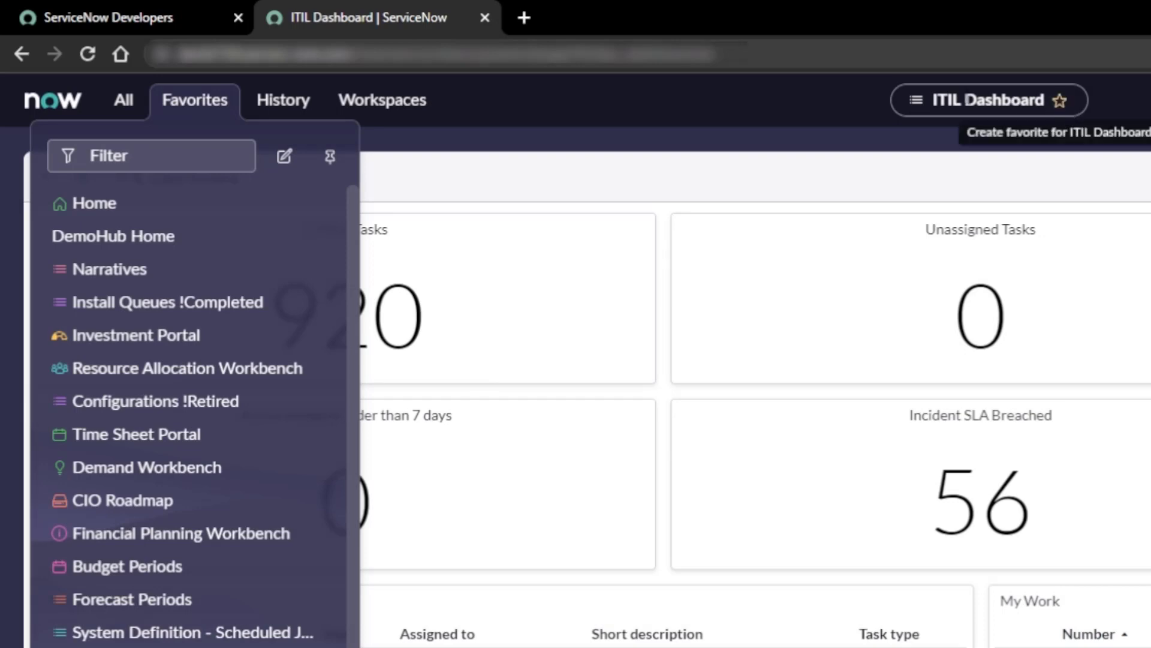
click(125, 103)
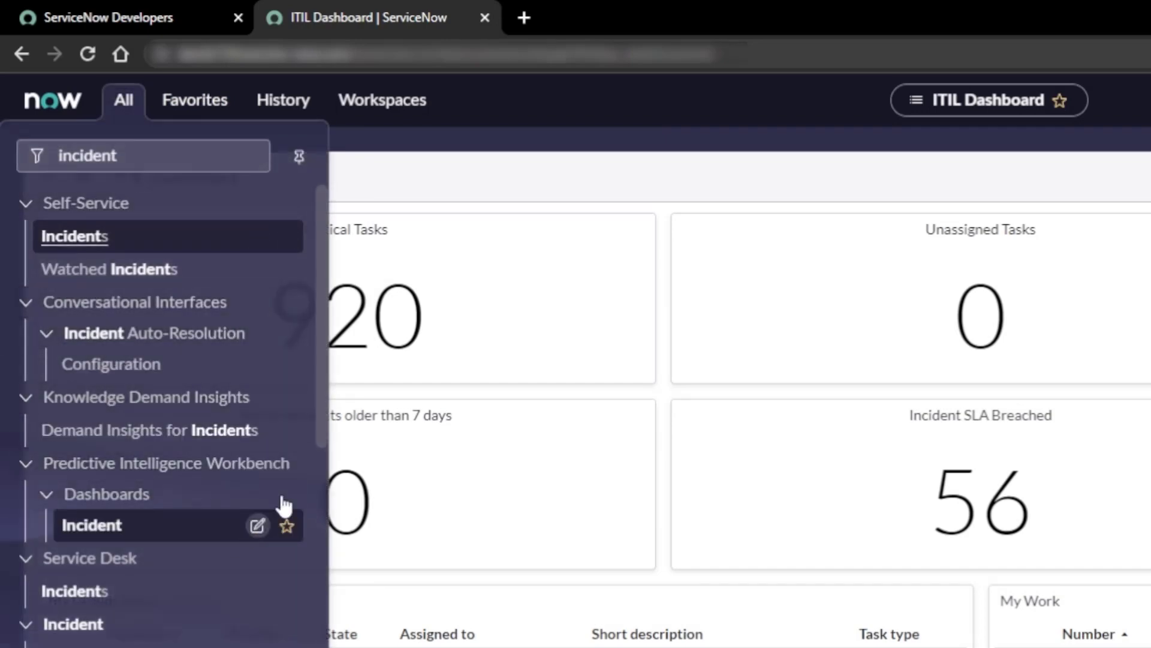
click(221, 104)
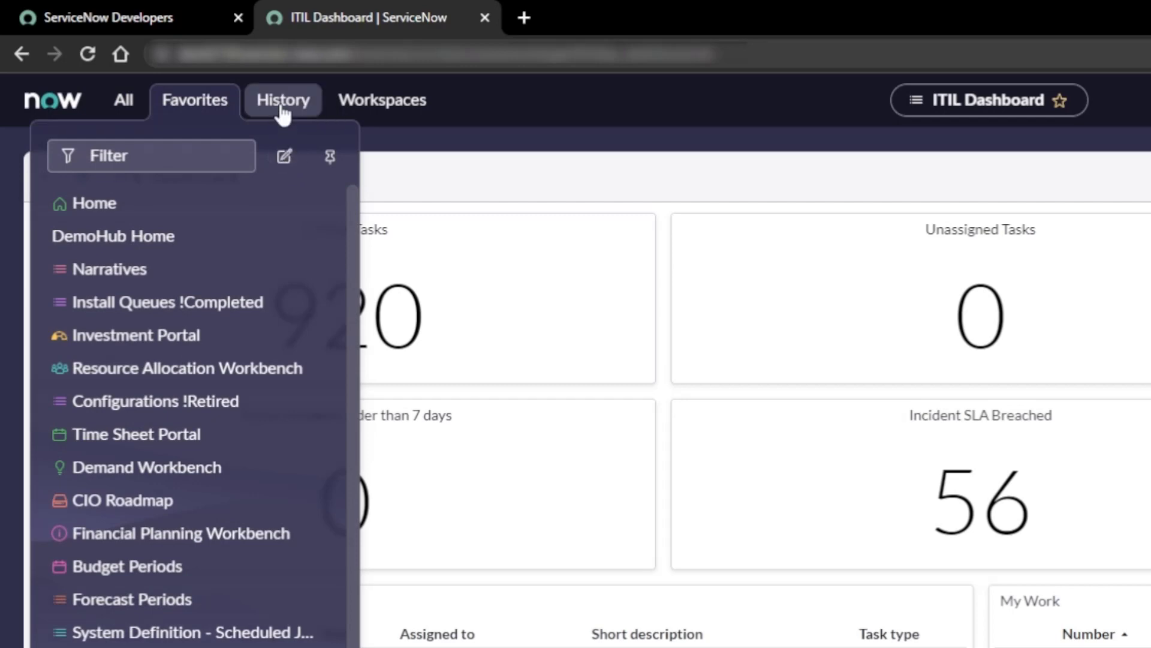
Scroll through the History of recently visited pages, then show the Workspaces list.
click(283, 114)
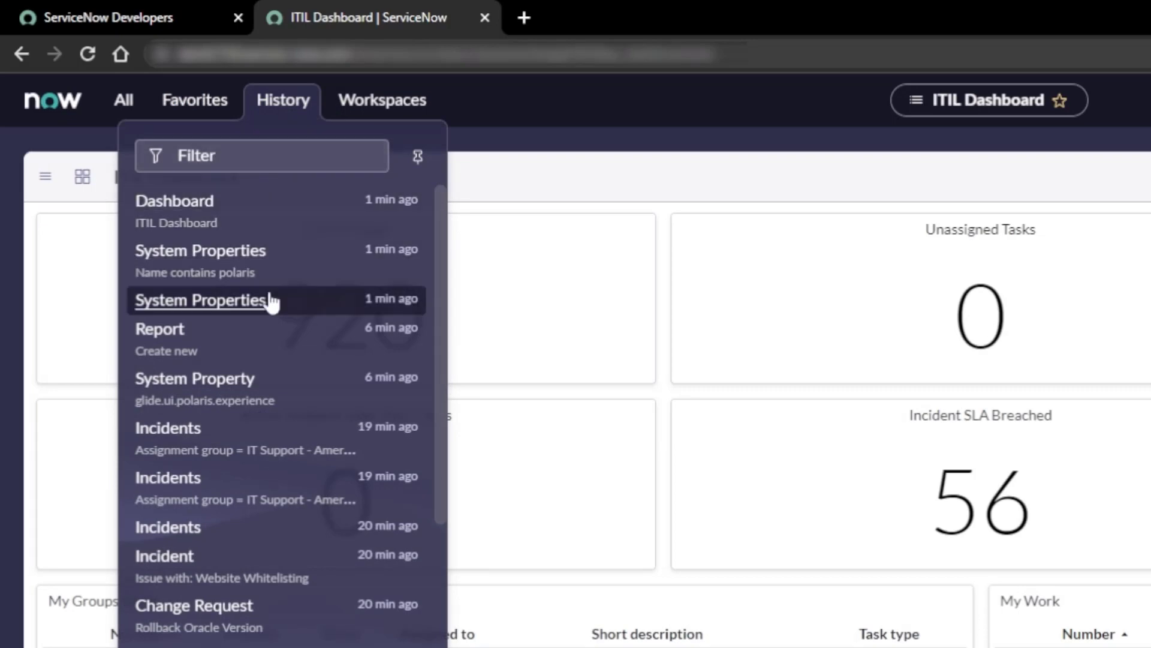
scroll(272, 306, down, 5)
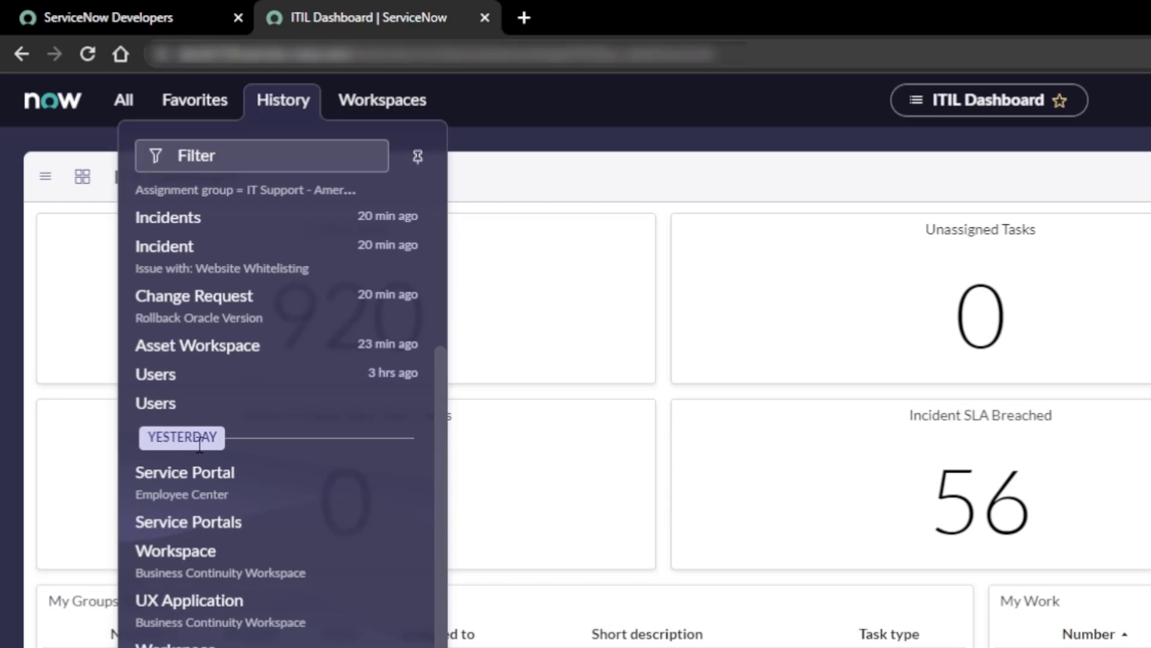
scroll(199, 447, down, 5)
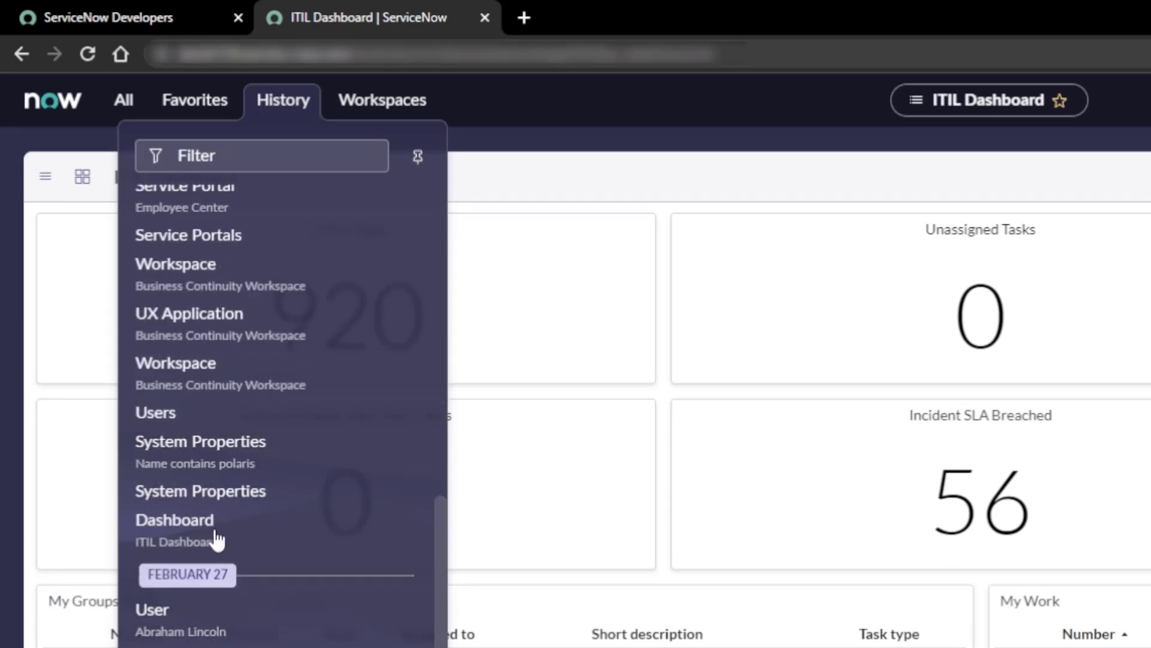
click(377, 103)
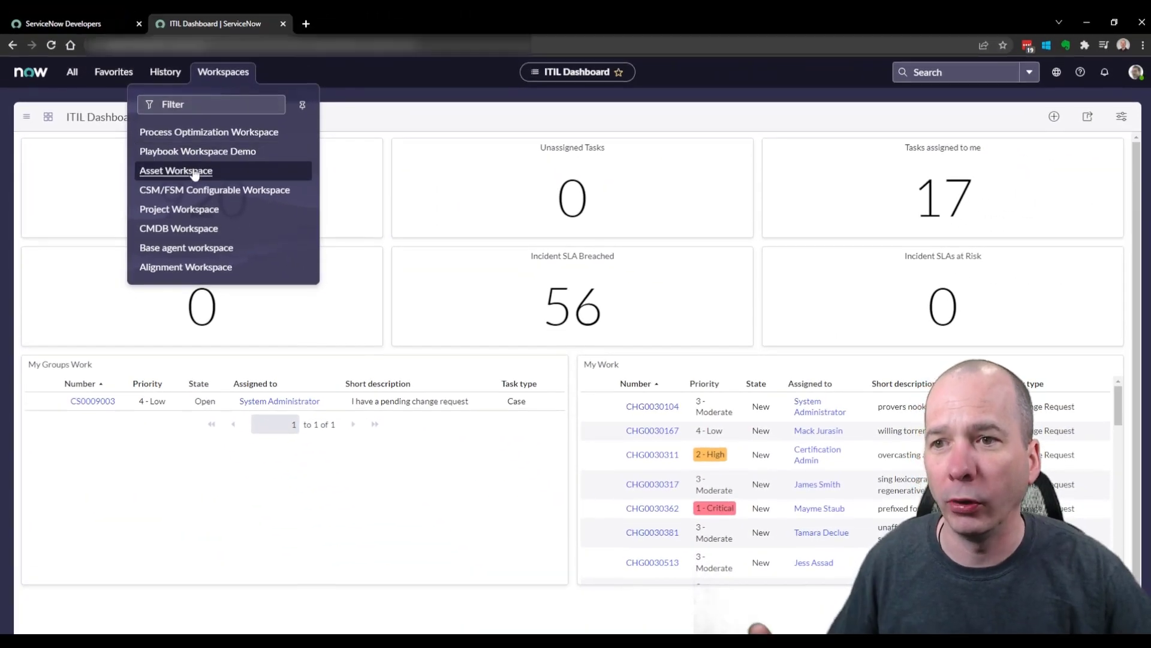
Open the Asset Workspace's Hardware asset overview and expand global search with recent searches.
click(177, 171)
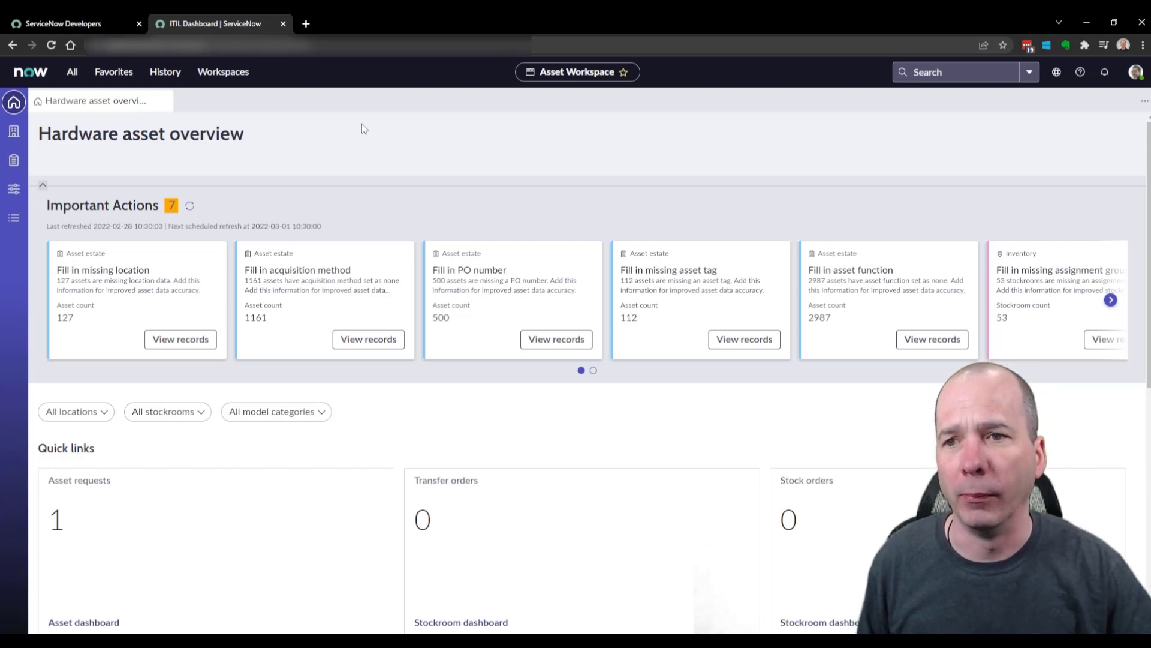
scroll(347, 159, down, 8)
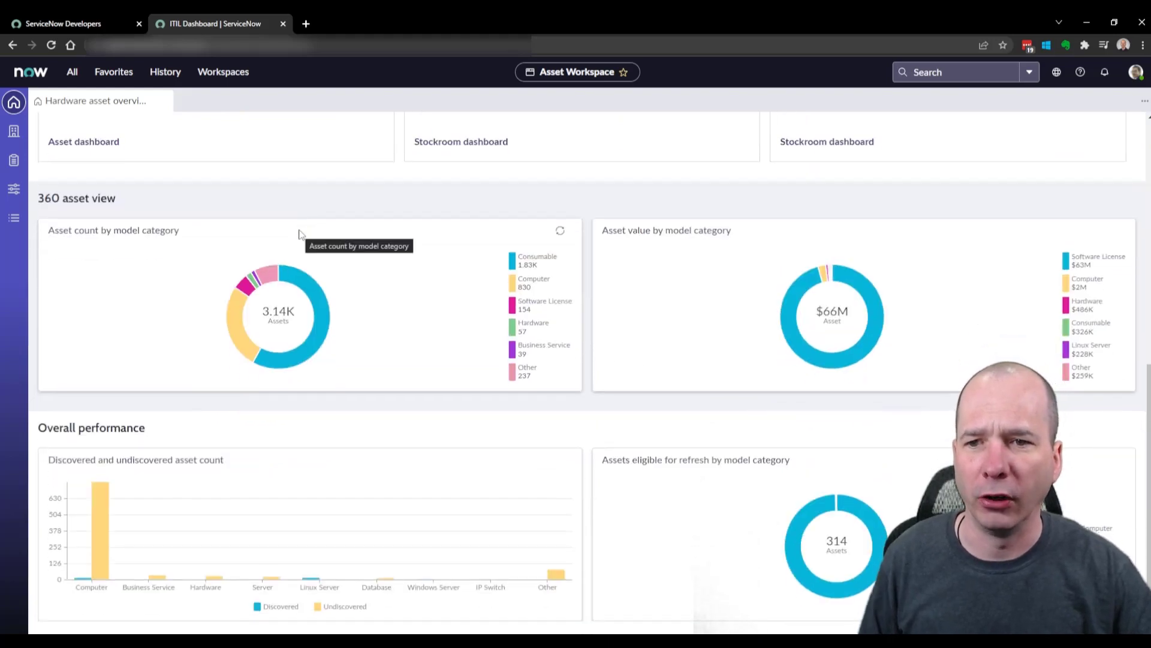
scroll(306, 240, up, 8)
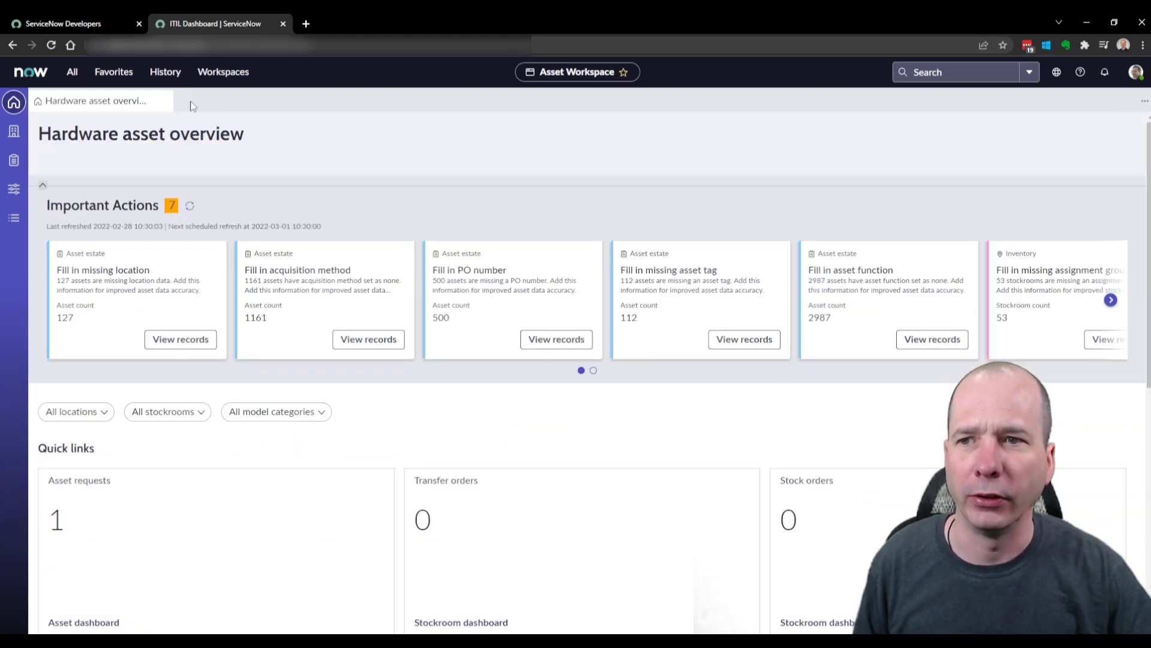
click(930, 72)
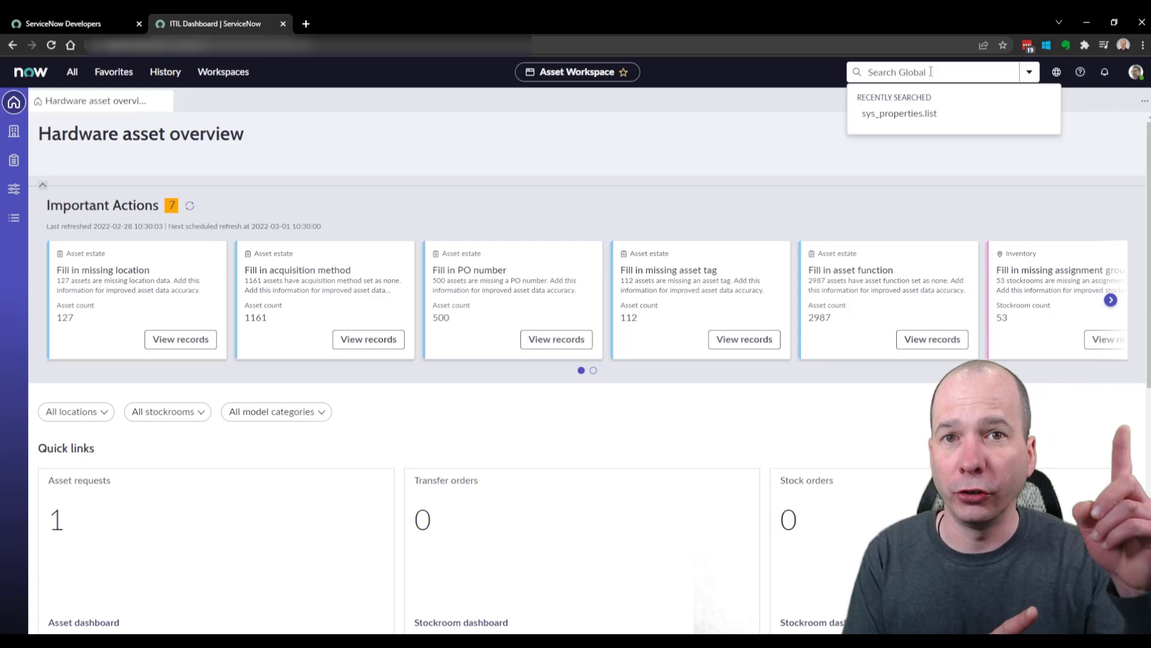
Review the application scope and update set choices, the help panel, and the user profile menu.
click(1057, 72)
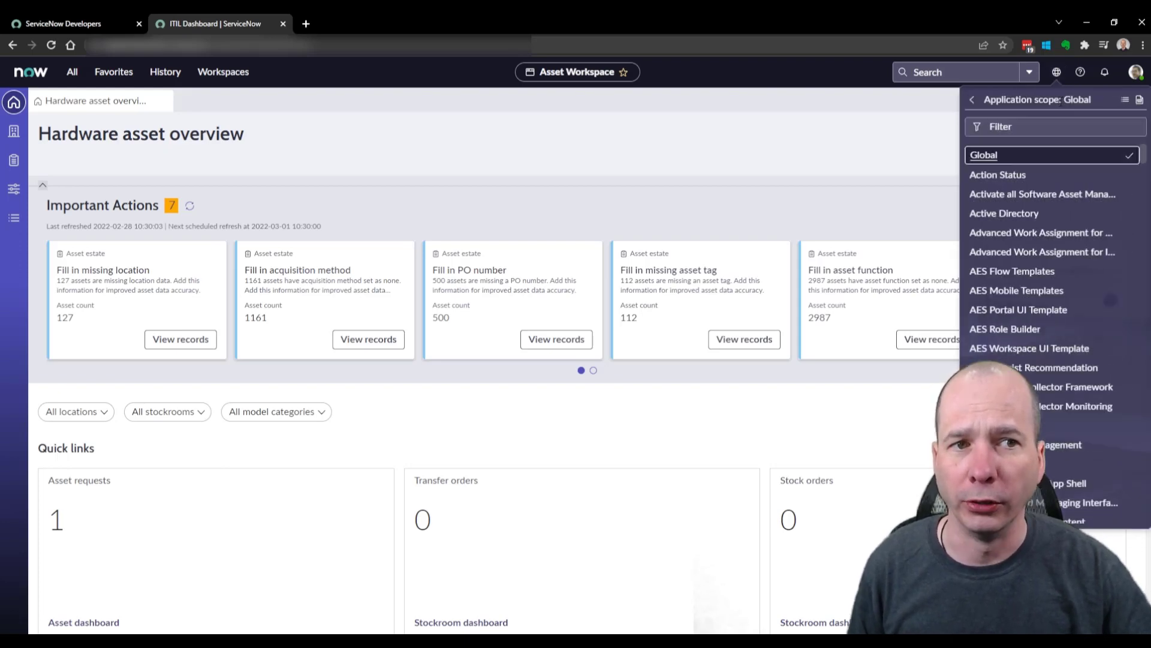
click(973, 102)
click(1020, 129)
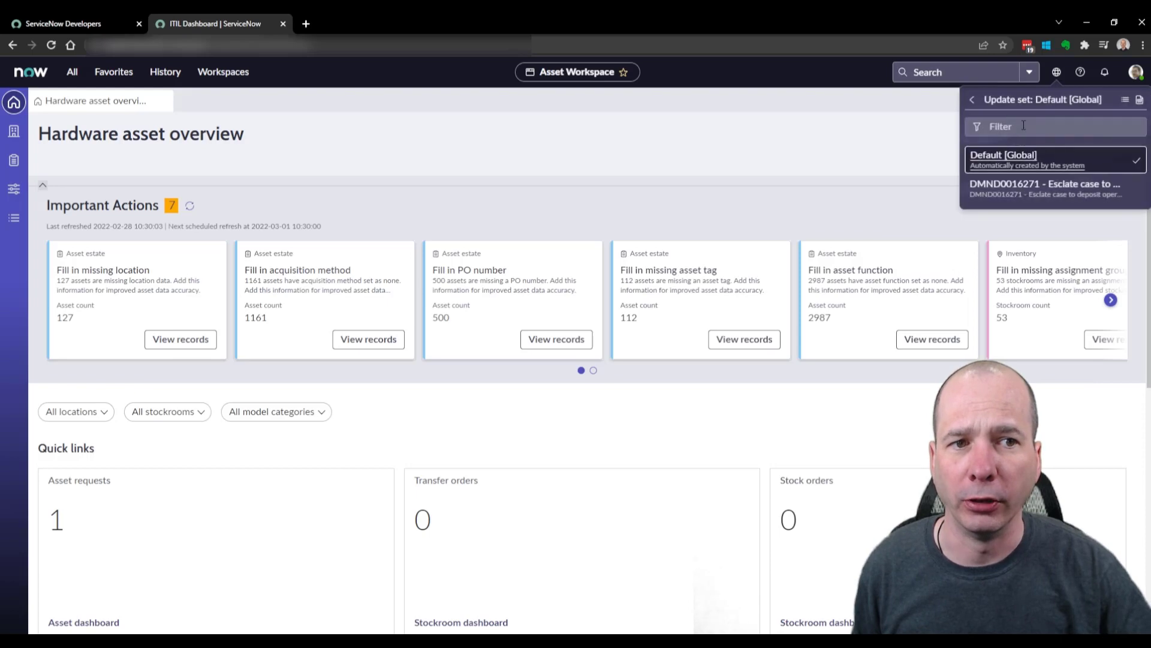
click(971, 102)
click(1080, 72)
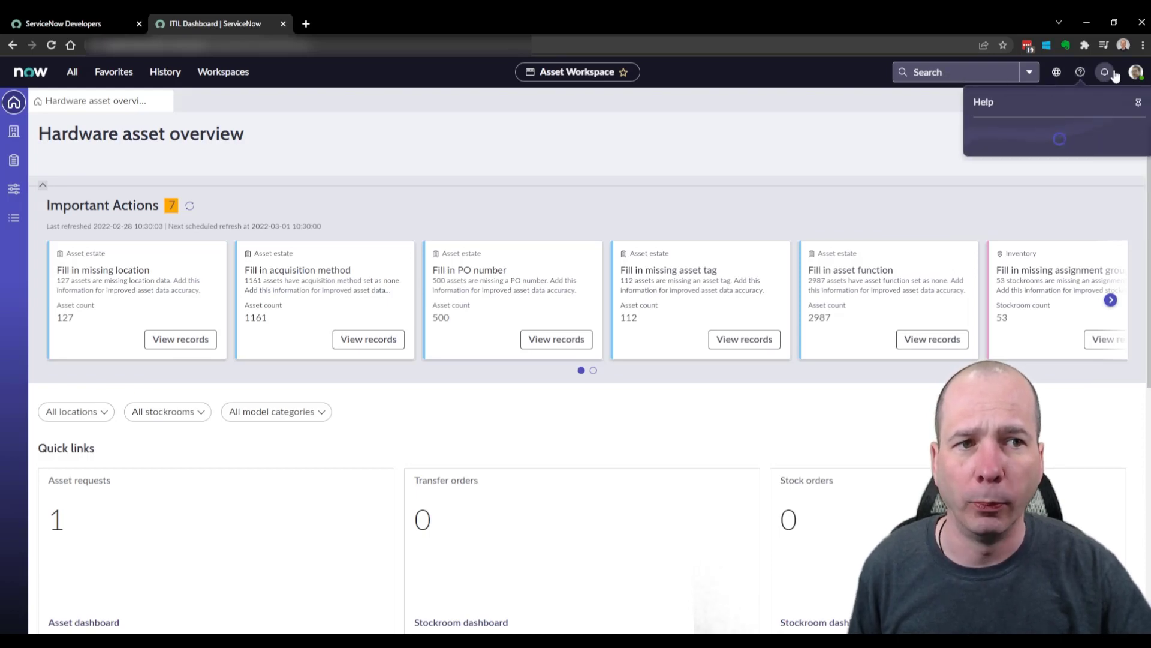
click(1135, 72)
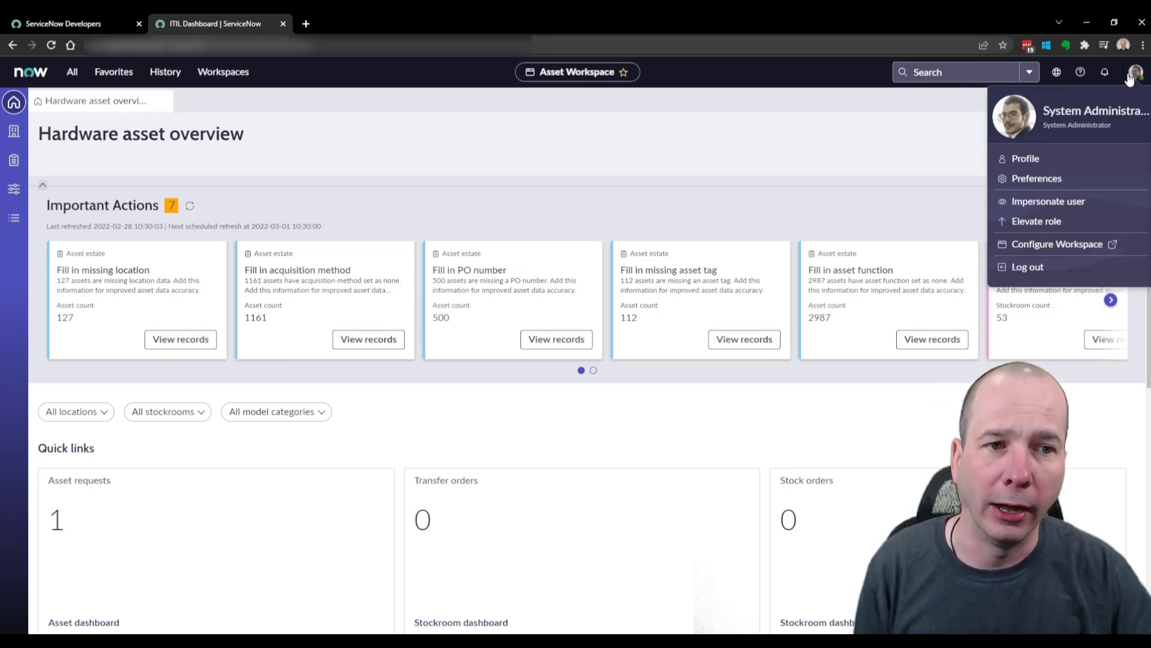
click(1046, 187)
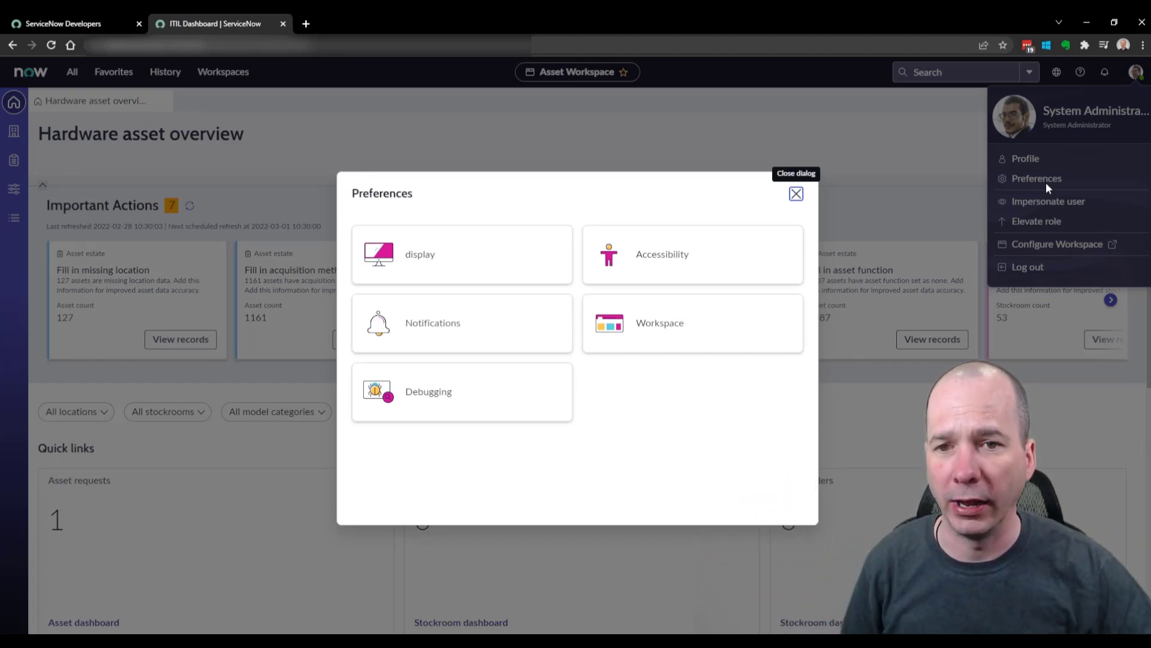
click(424, 252)
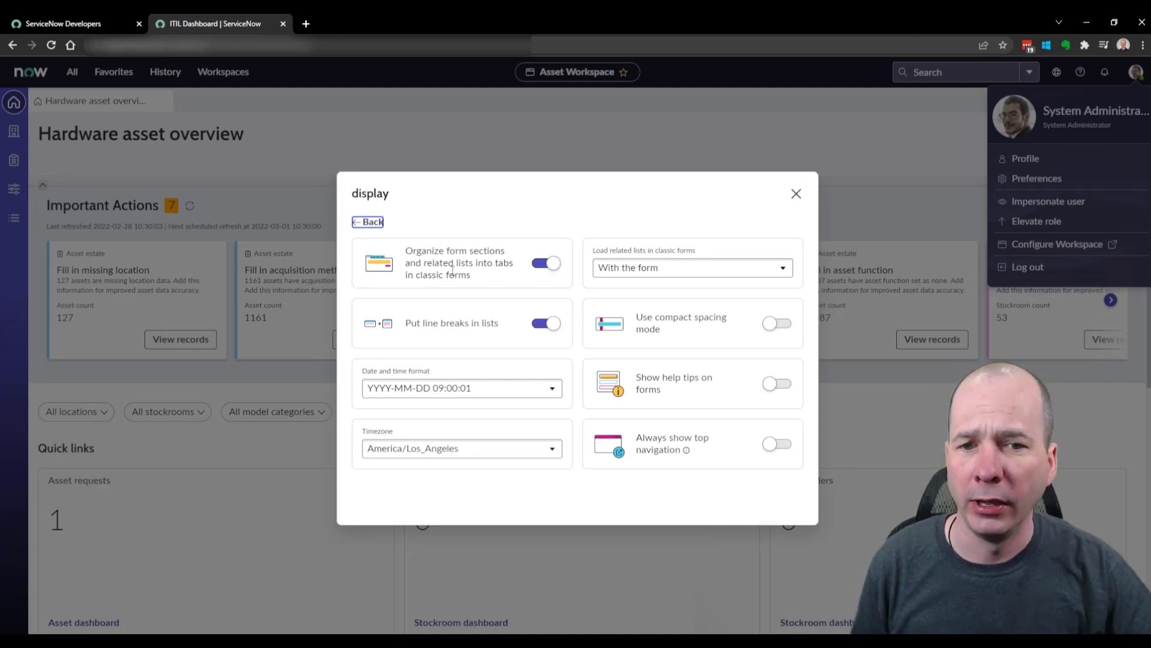
click(363, 227)
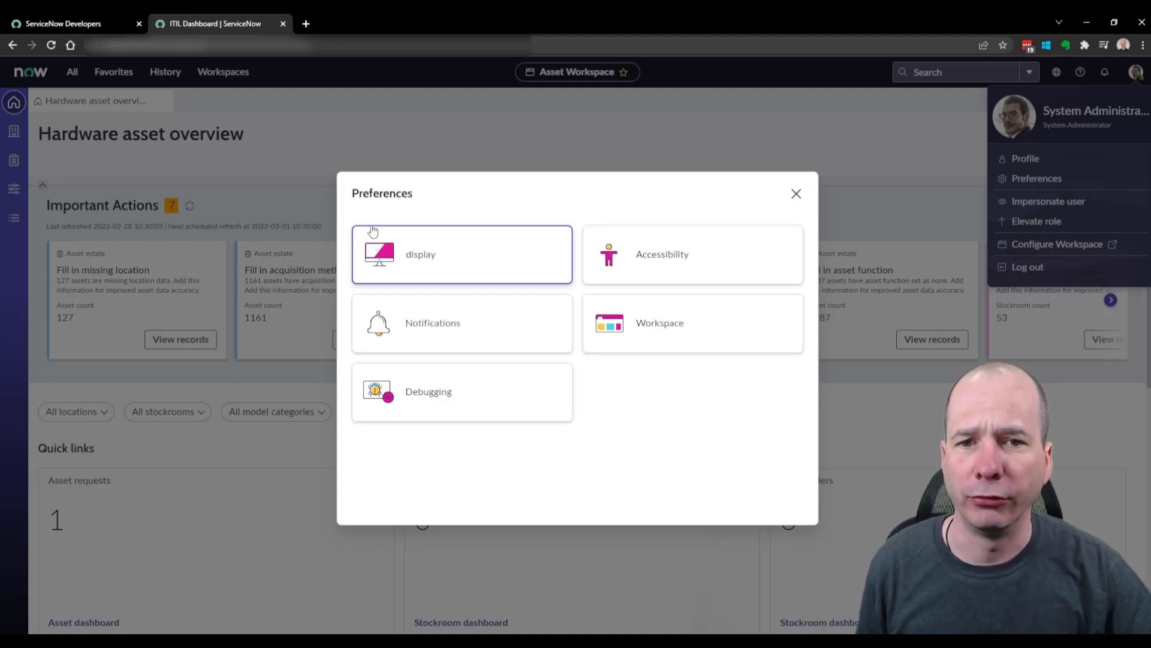
click(703, 251)
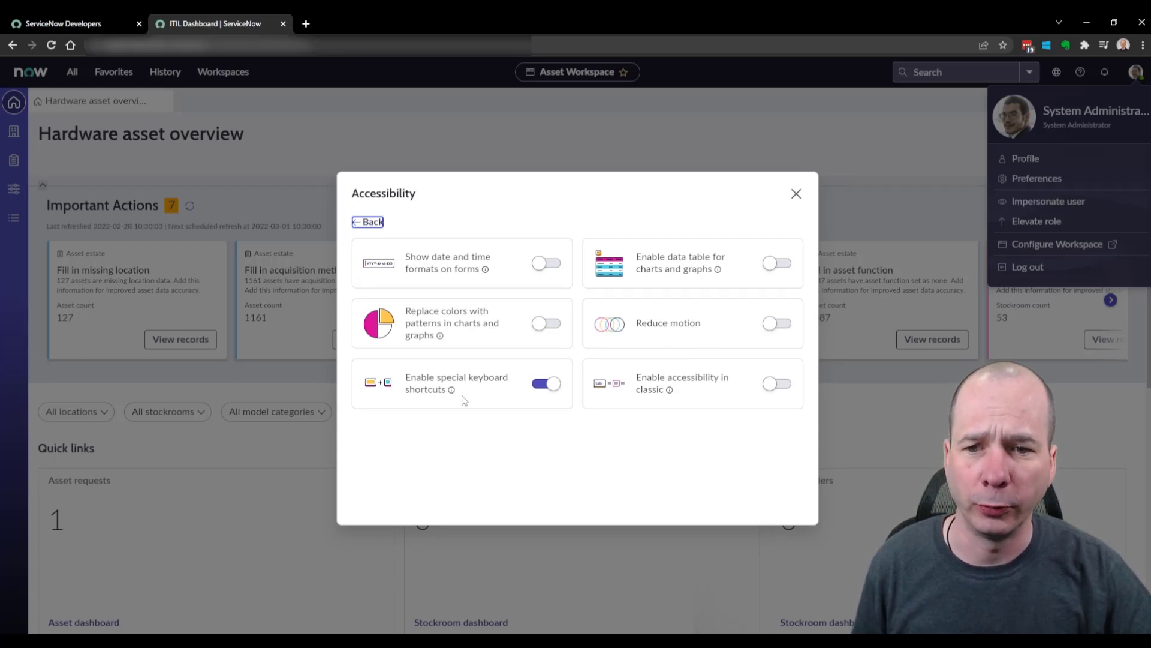
click(367, 223)
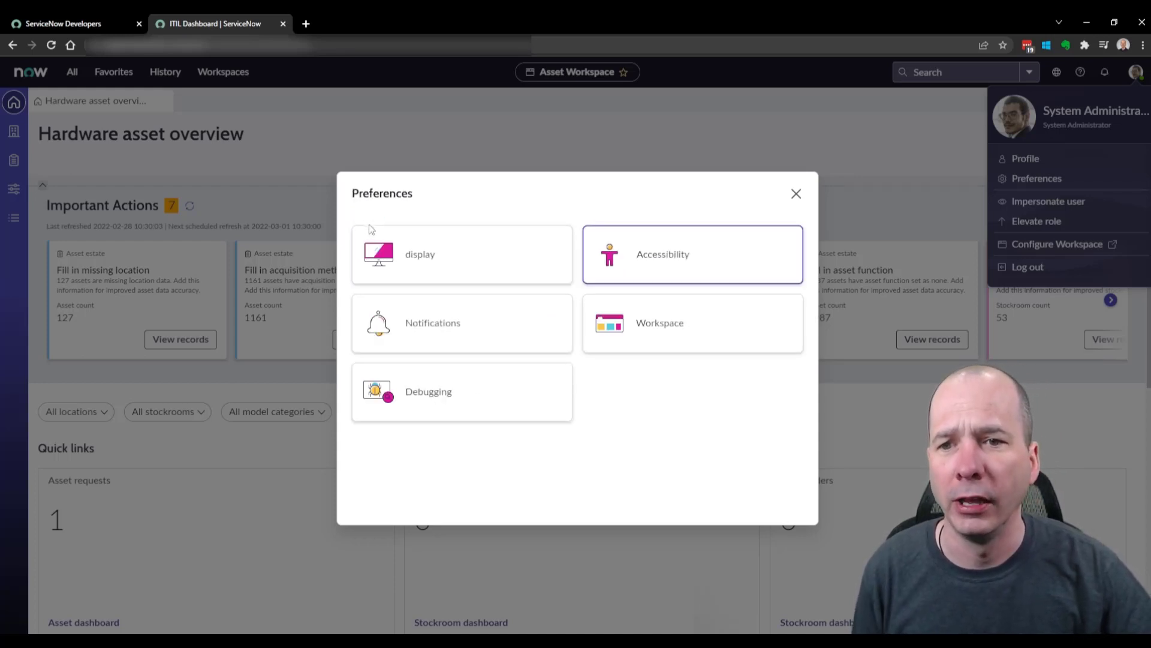
click(423, 339)
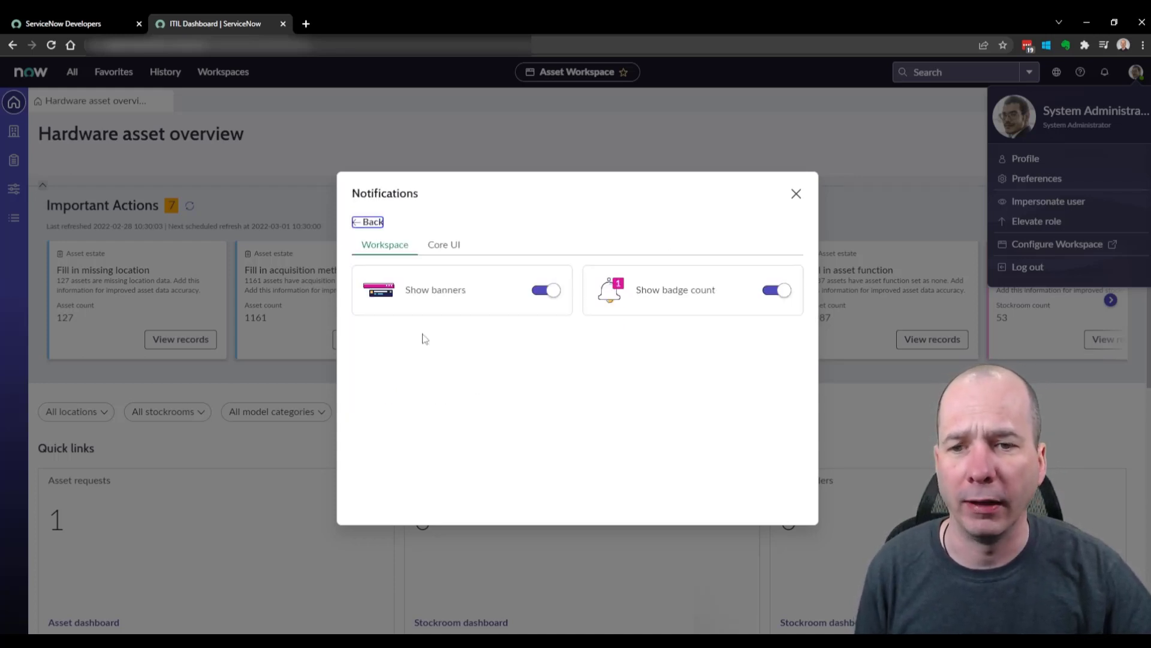
click(439, 247)
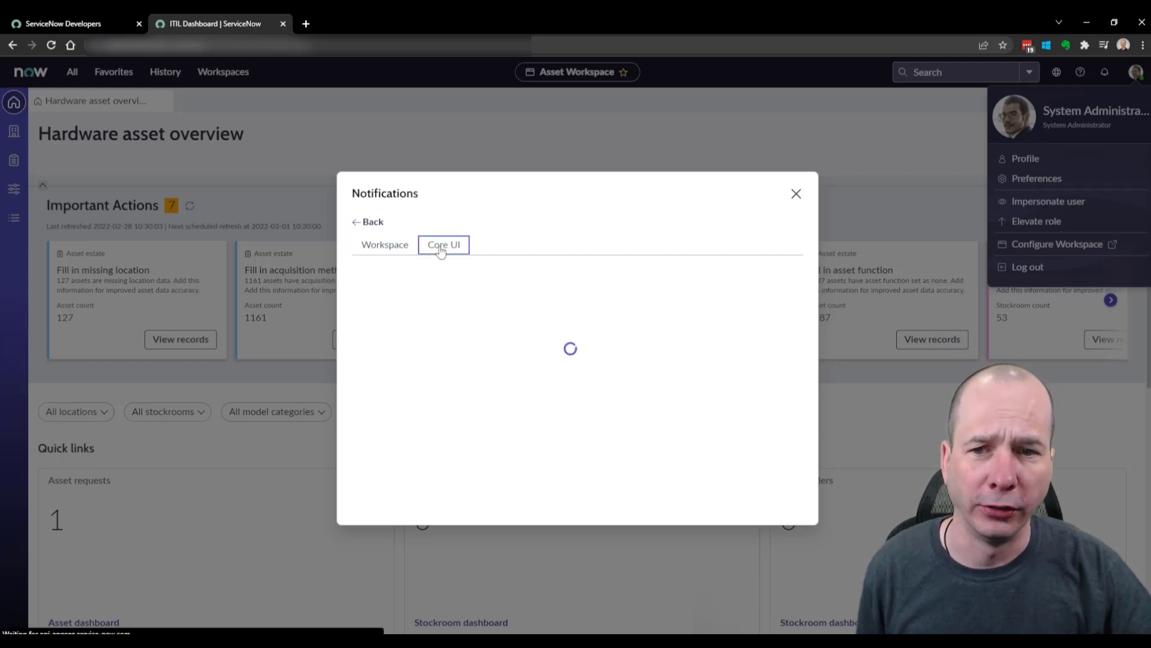
click(372, 221)
click(720, 318)
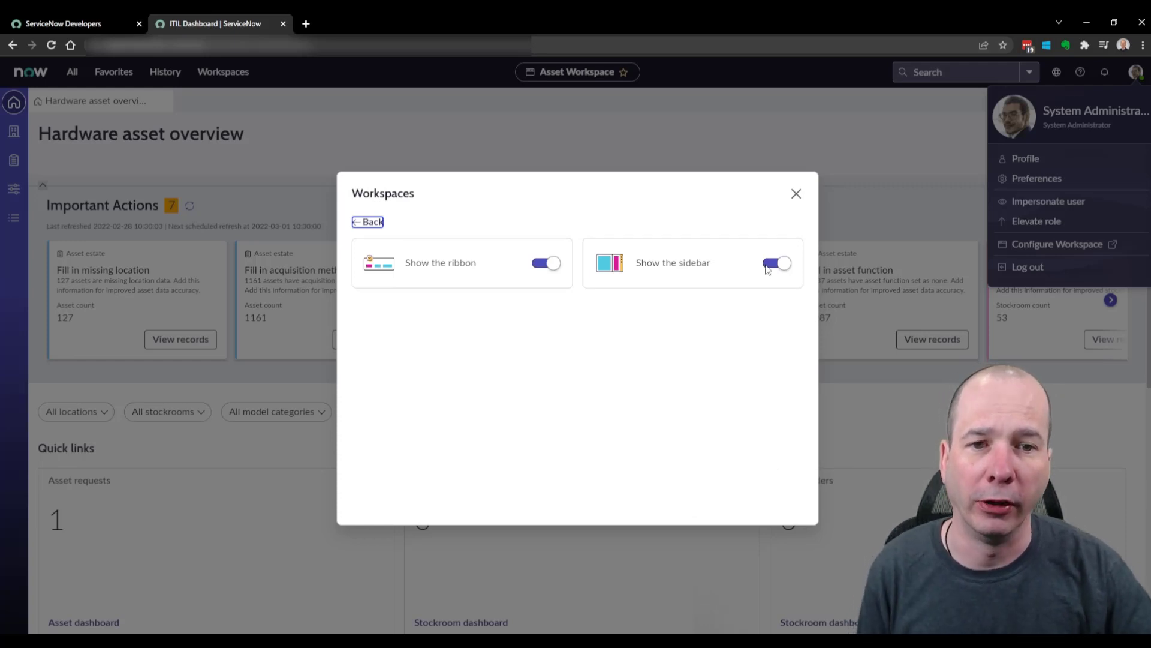
click(367, 223)
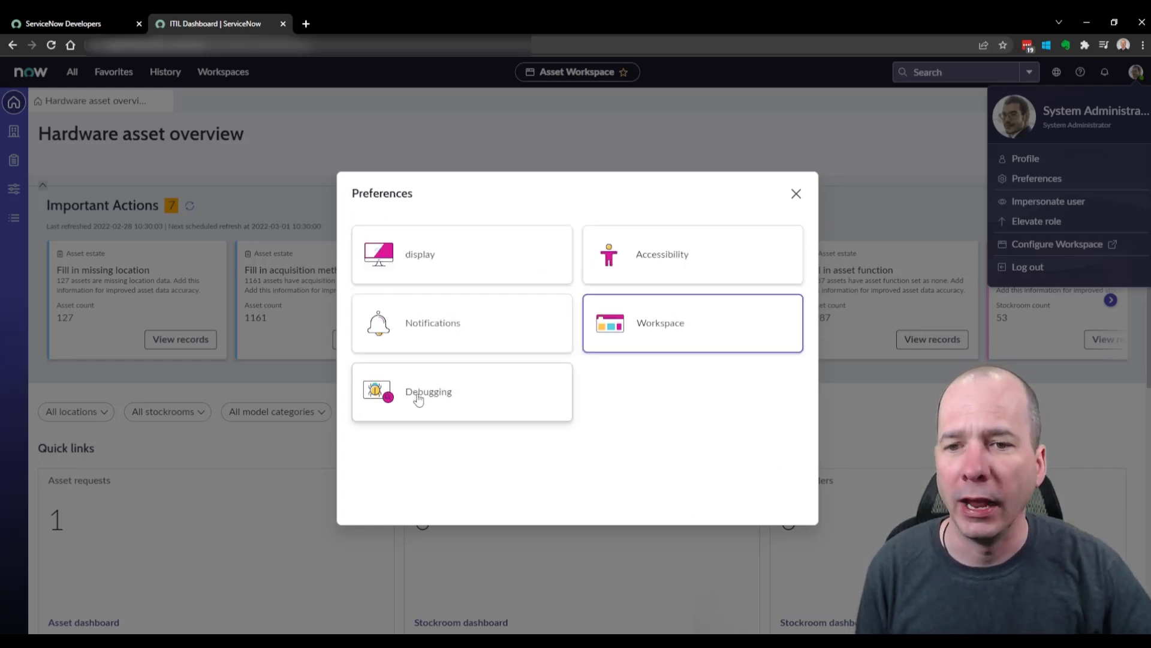
click(796, 194)
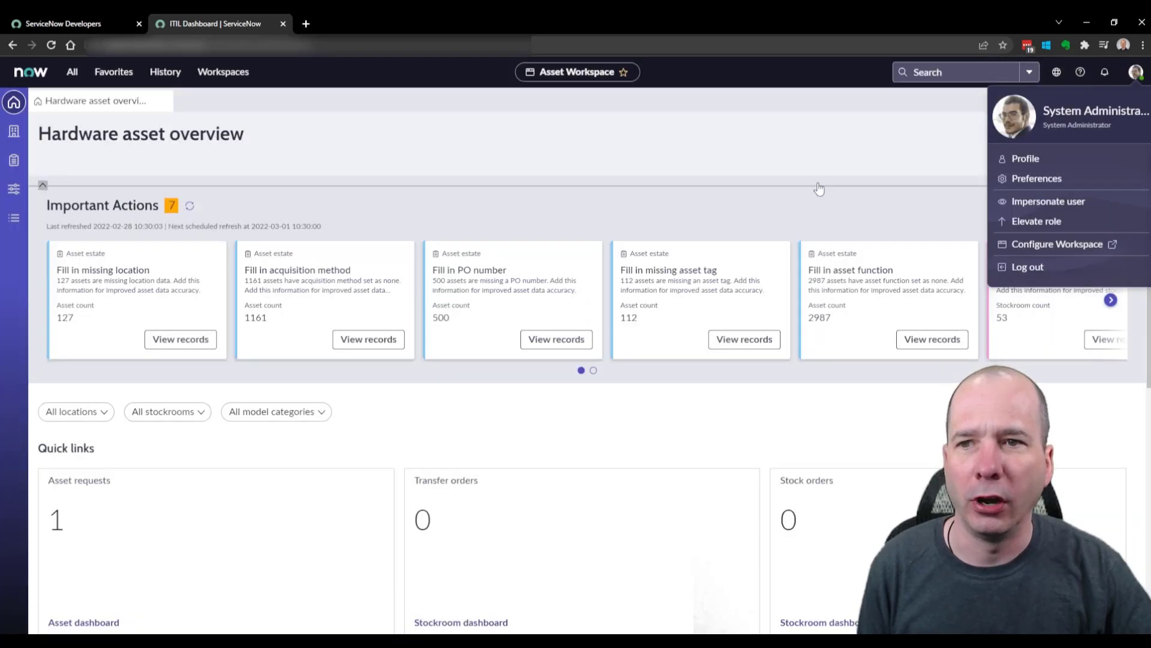
Open the full Incidents list from the saved favorites.
click(121, 77)
scroll(120, 389, down, 3)
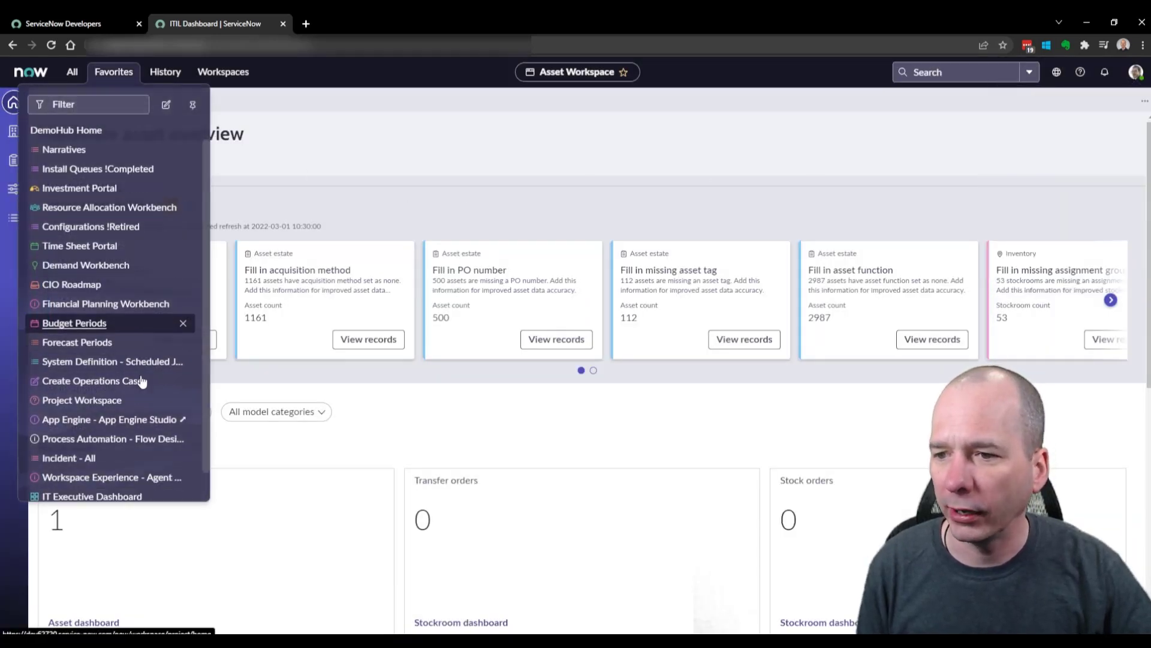
click(85, 432)
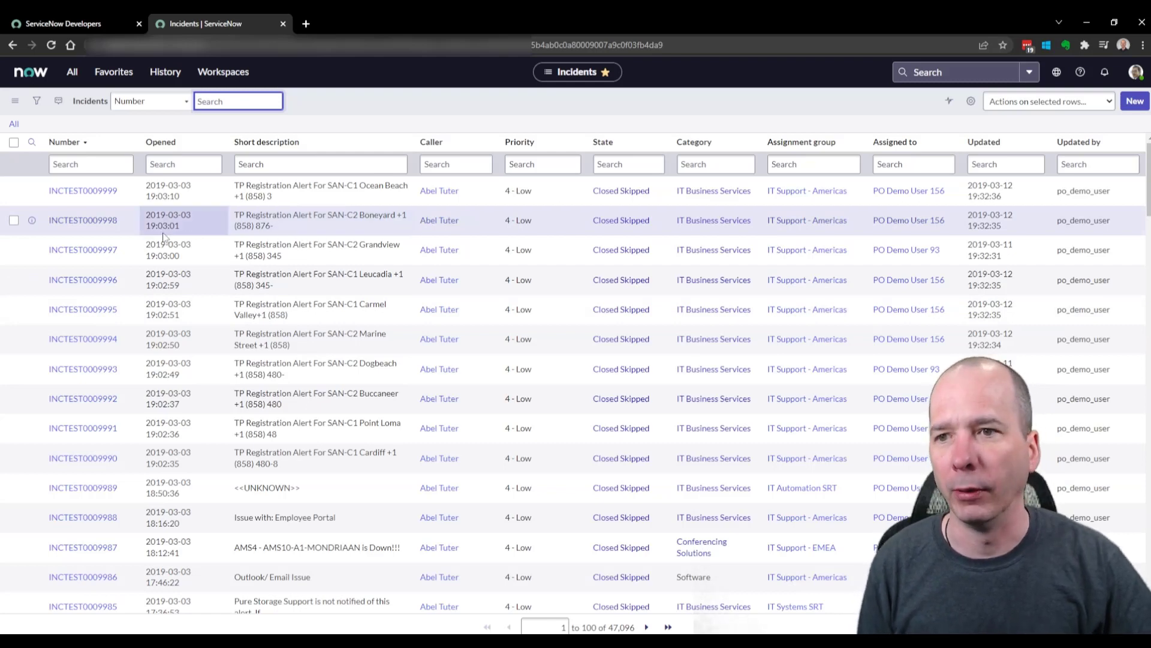
View the context menus for the Short description column and an incident's Caller value.
right_click(241, 142)
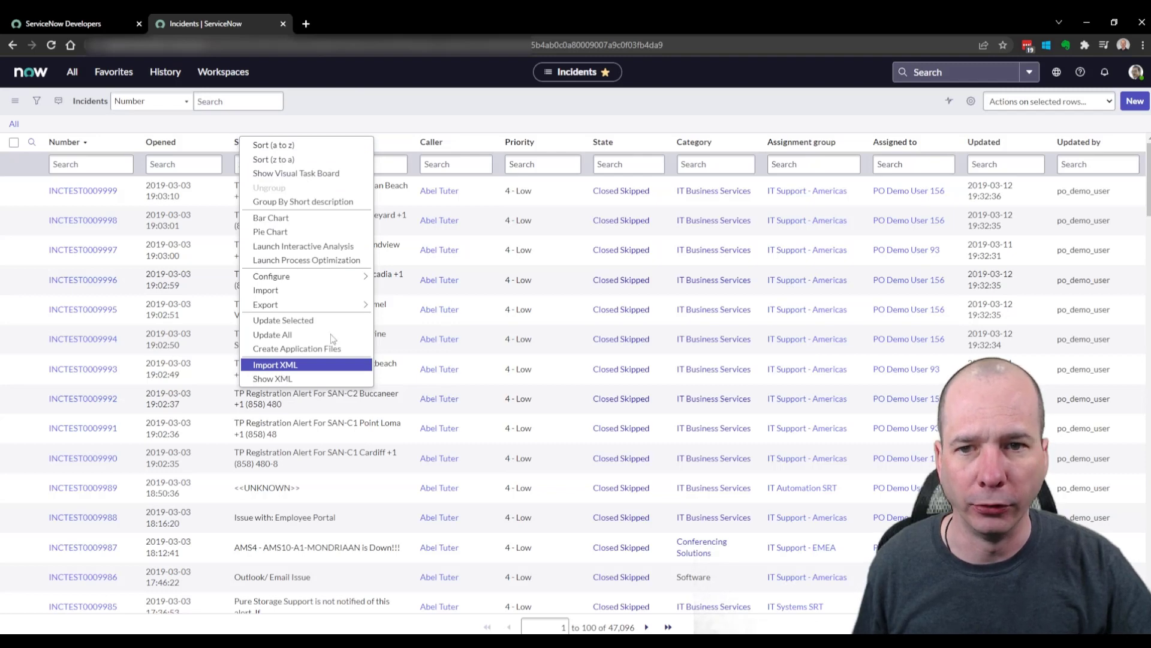
right_click(435, 221)
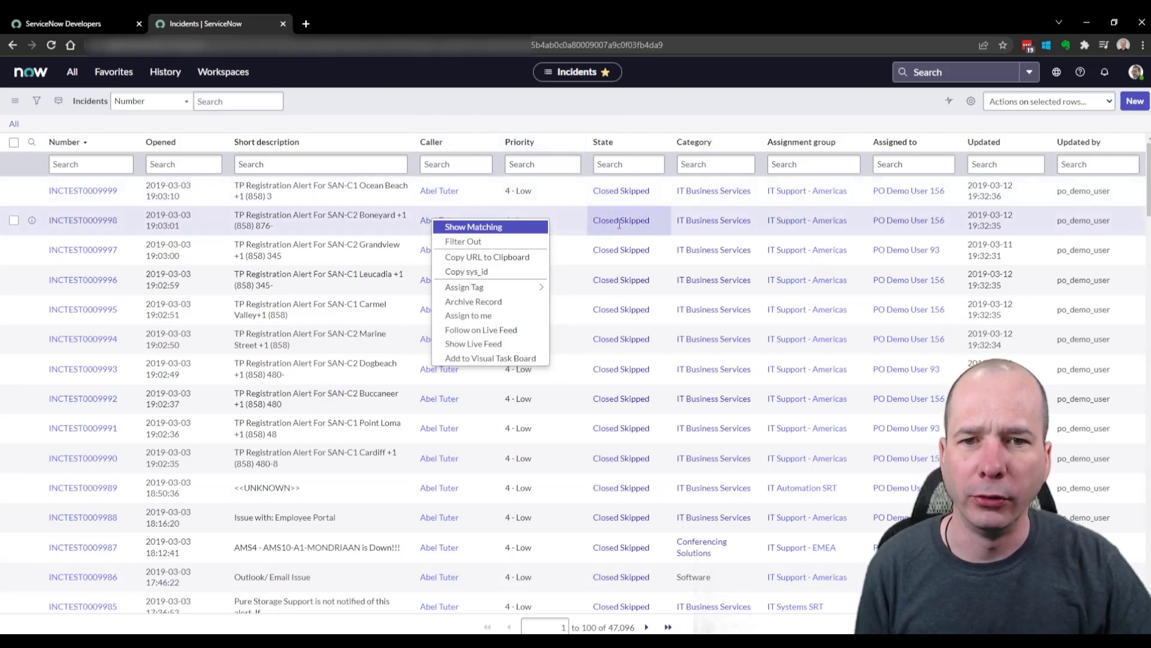
click(806, 193)
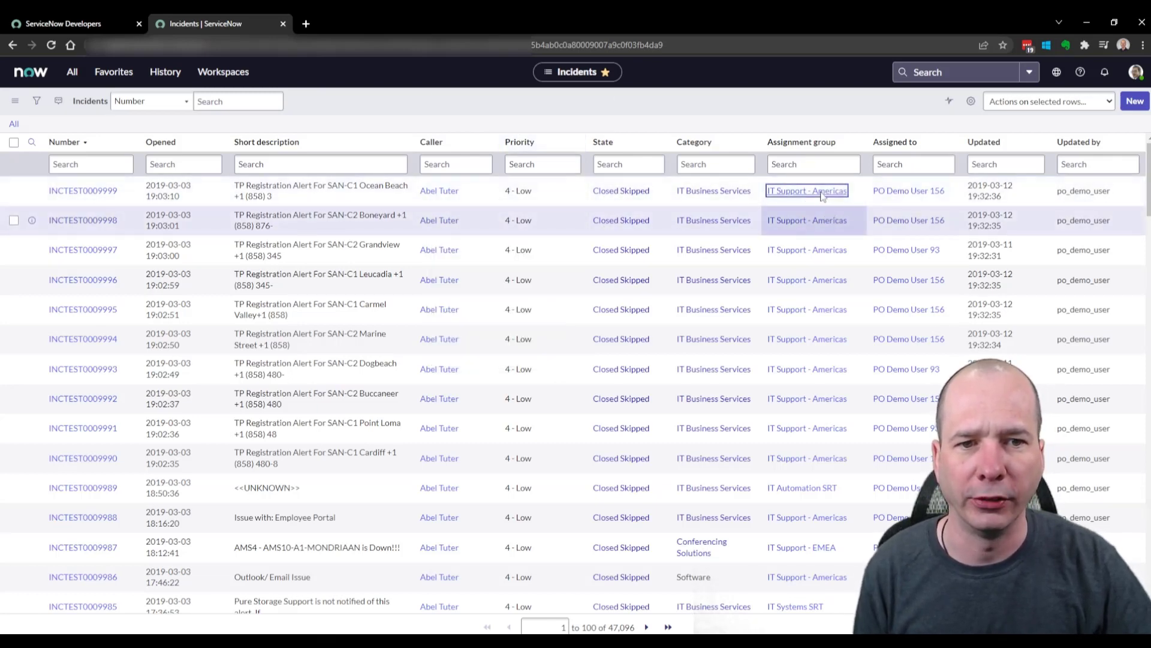
Filter incidents to Assignment group IT Support - Americas and Category Software, leaving 1,926 records.
right_click(822, 196)
key(Escape)
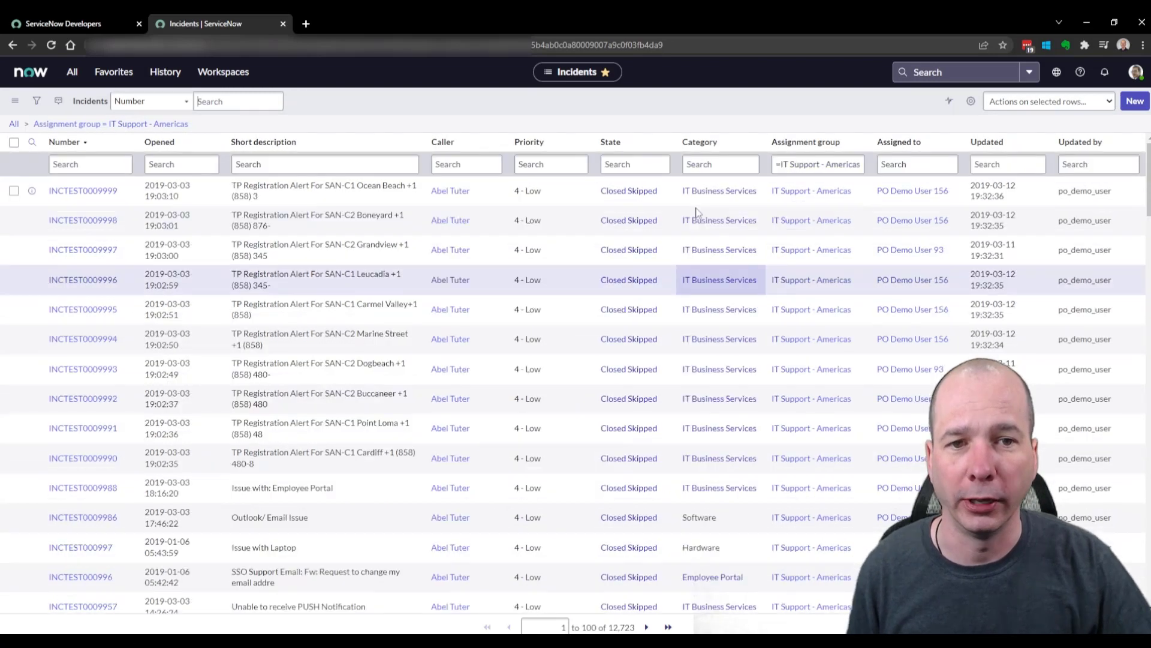
scroll(698, 360, down, 2)
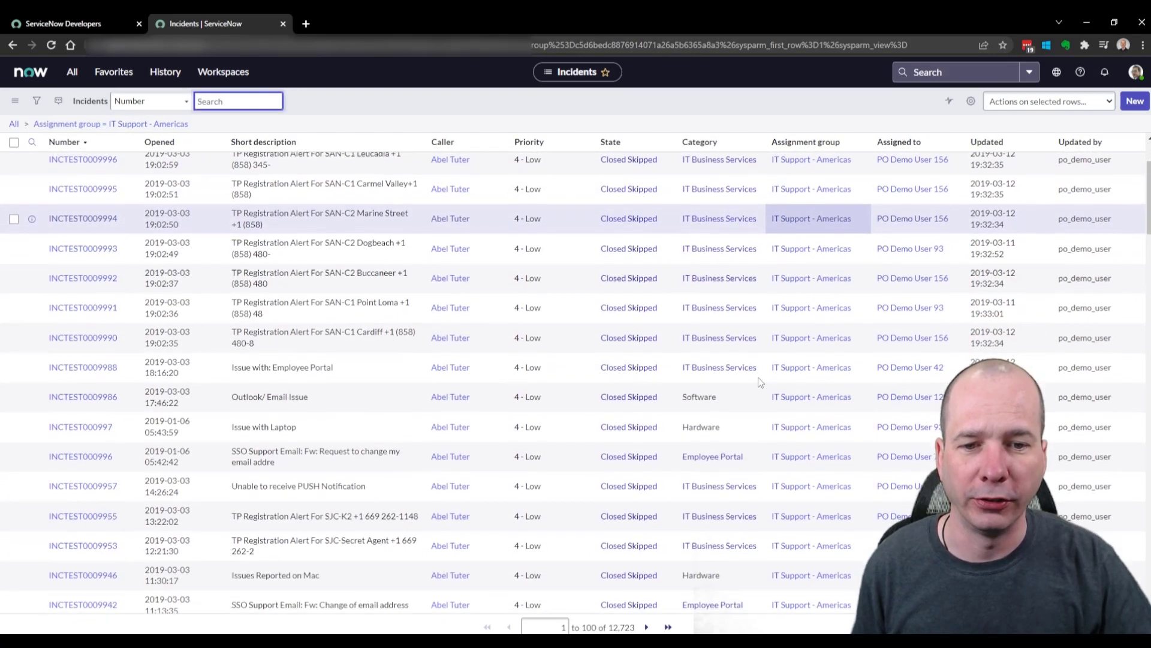
right_click(699, 406)
click(709, 411)
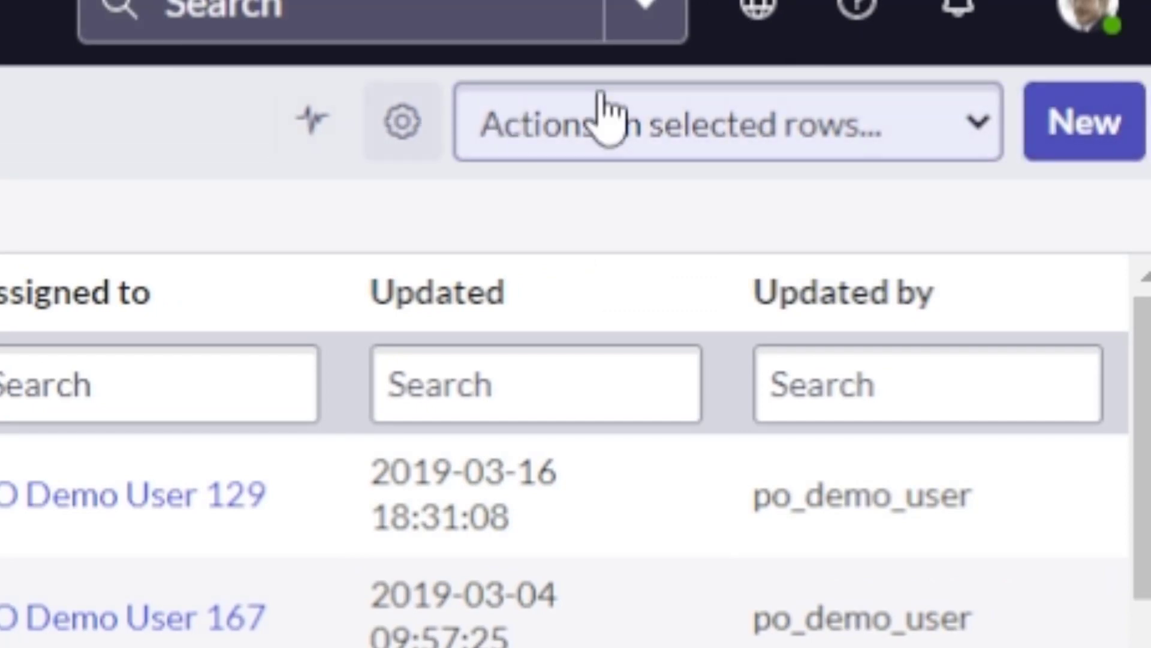
click(604, 142)
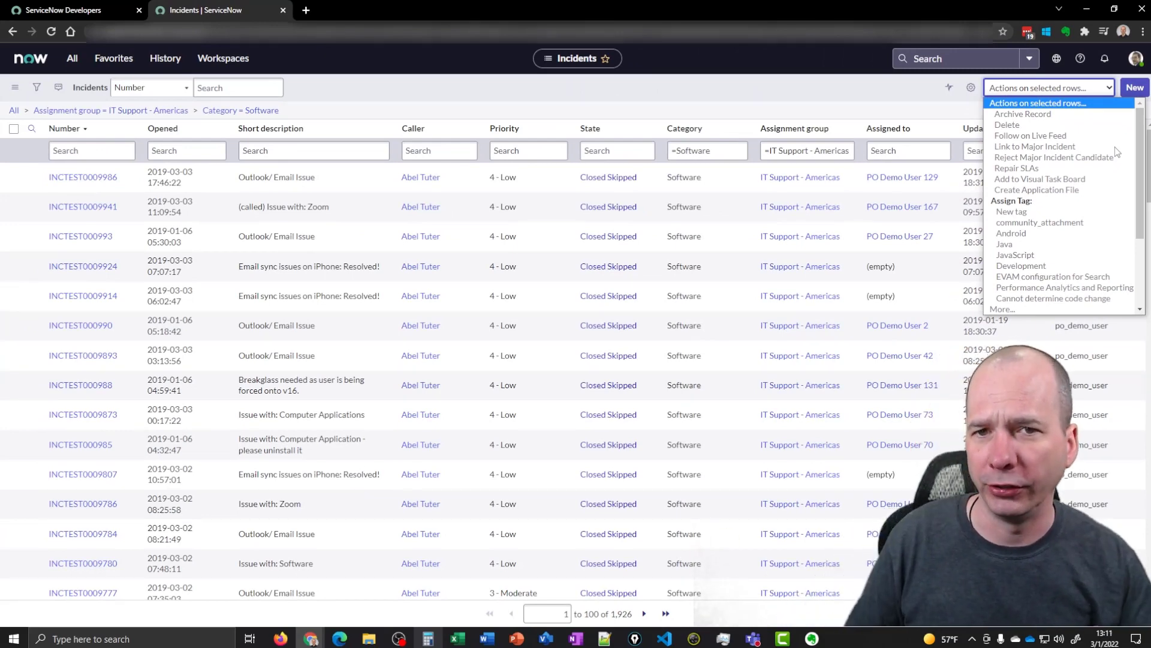
click(764, 83)
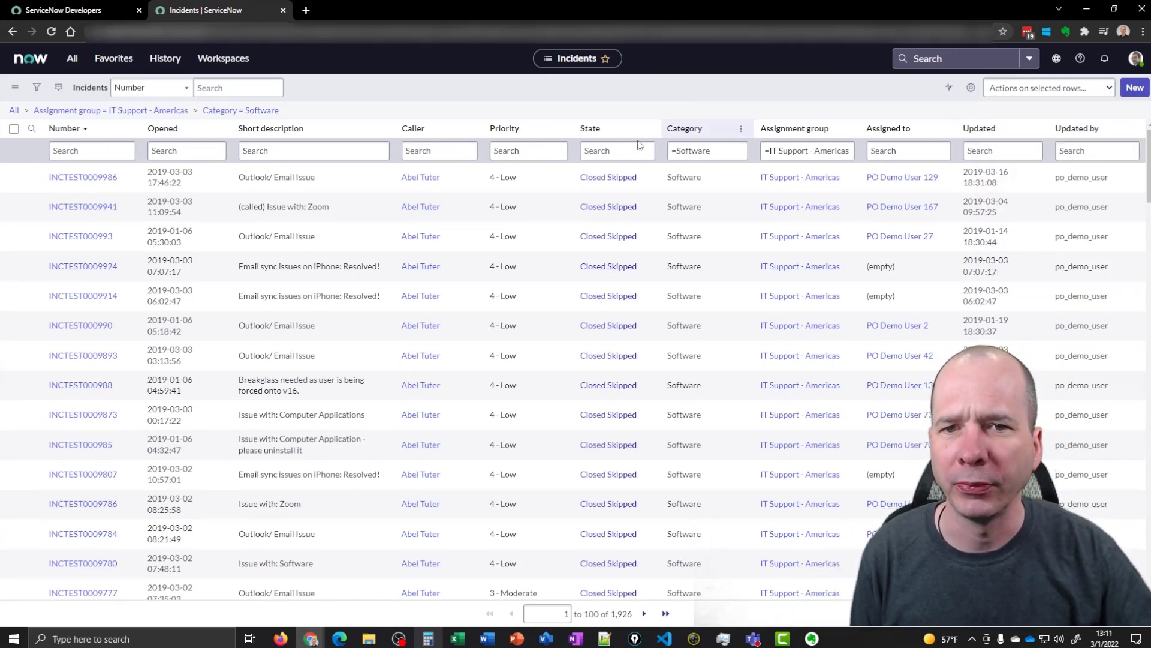
right_click(516, 132)
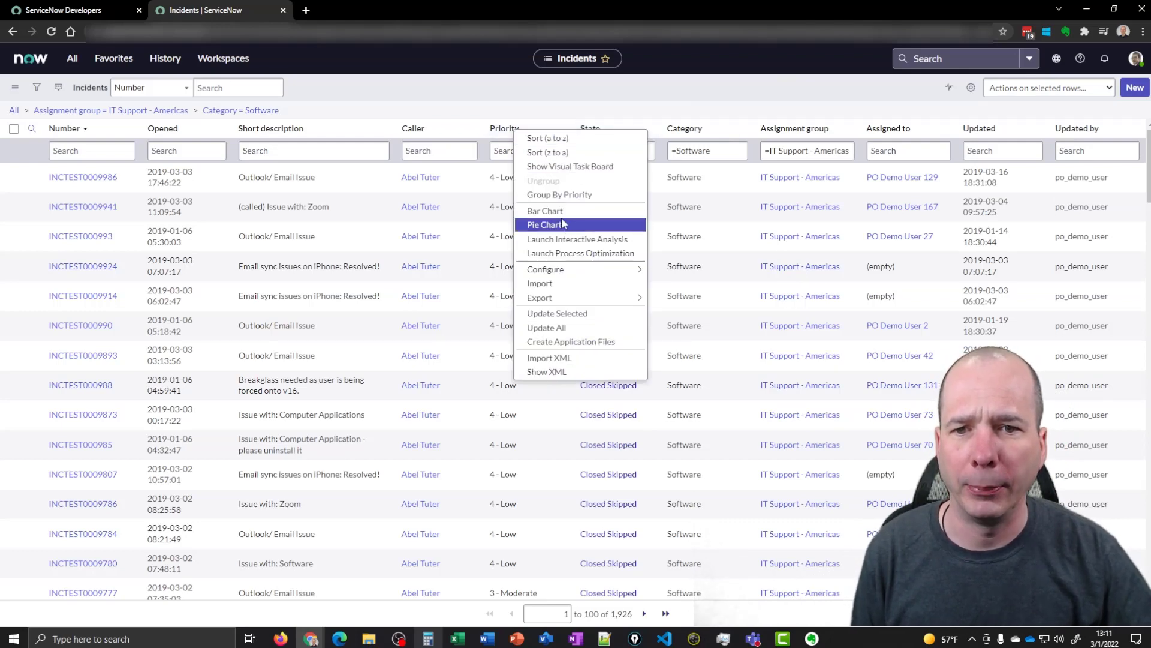
click(545, 225)
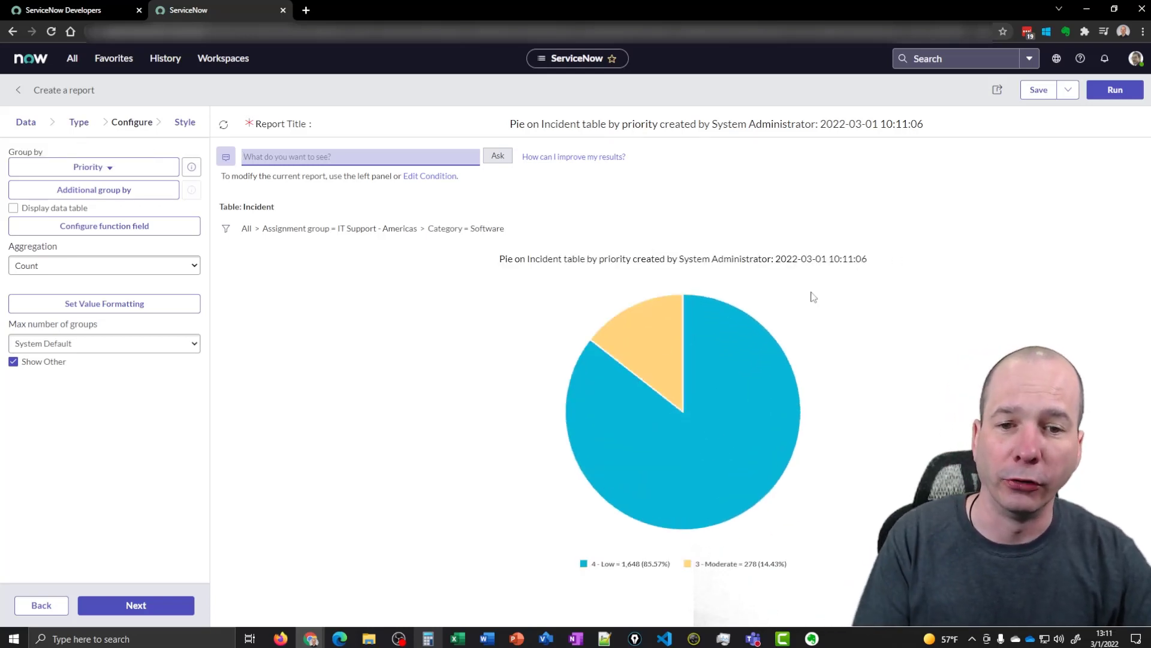
click(89, 124)
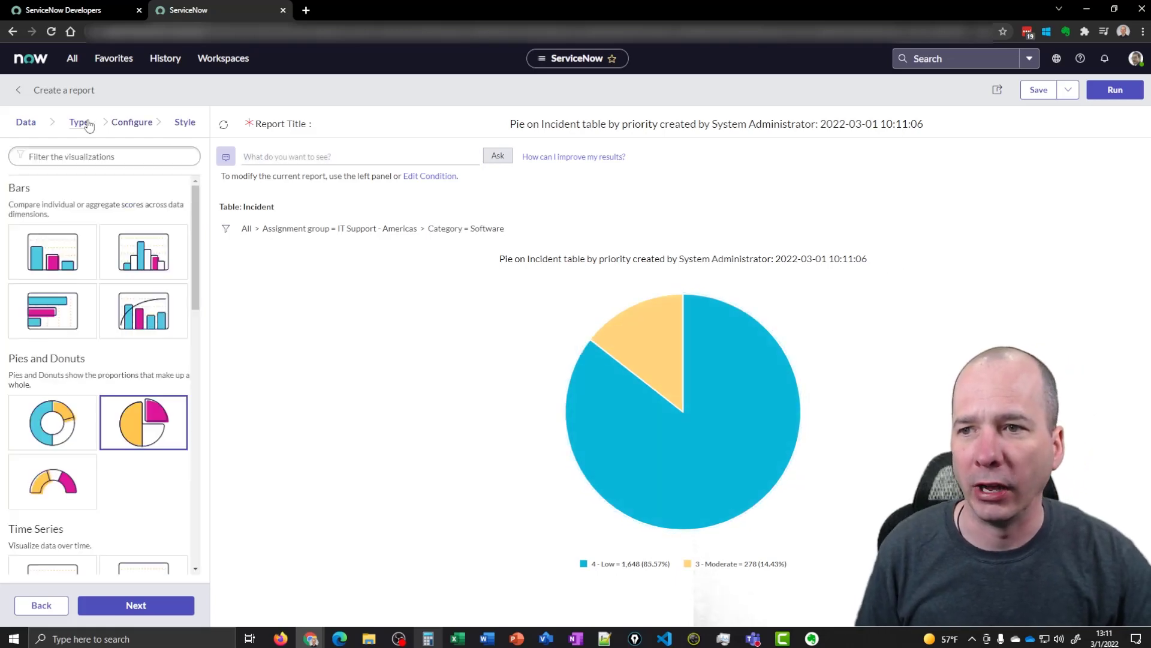
drag(198, 233, 219, 507)
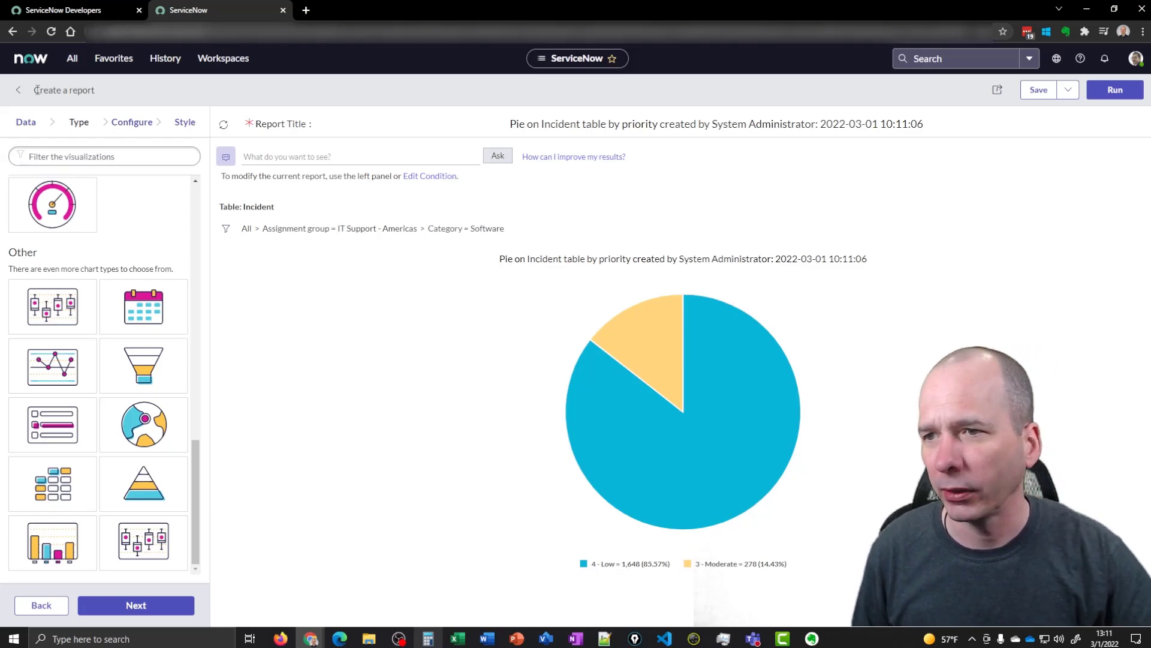
click(19, 90)
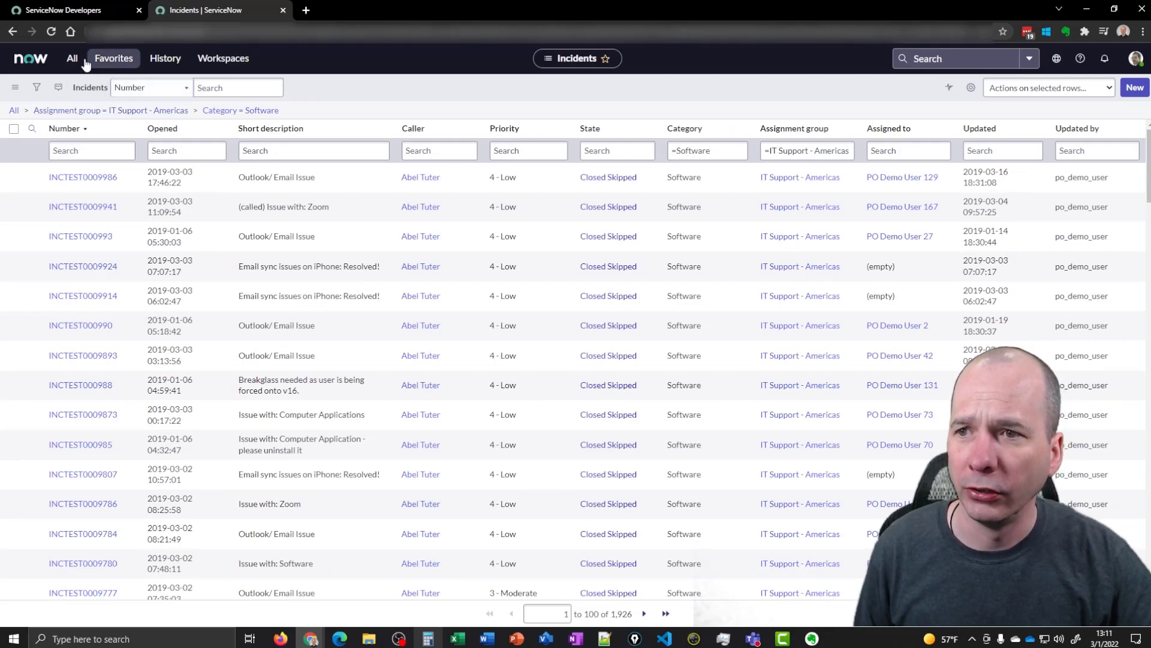
Open change request CHG0040007 from the Change > Open list.
click(73, 60)
double_click(64, 91)
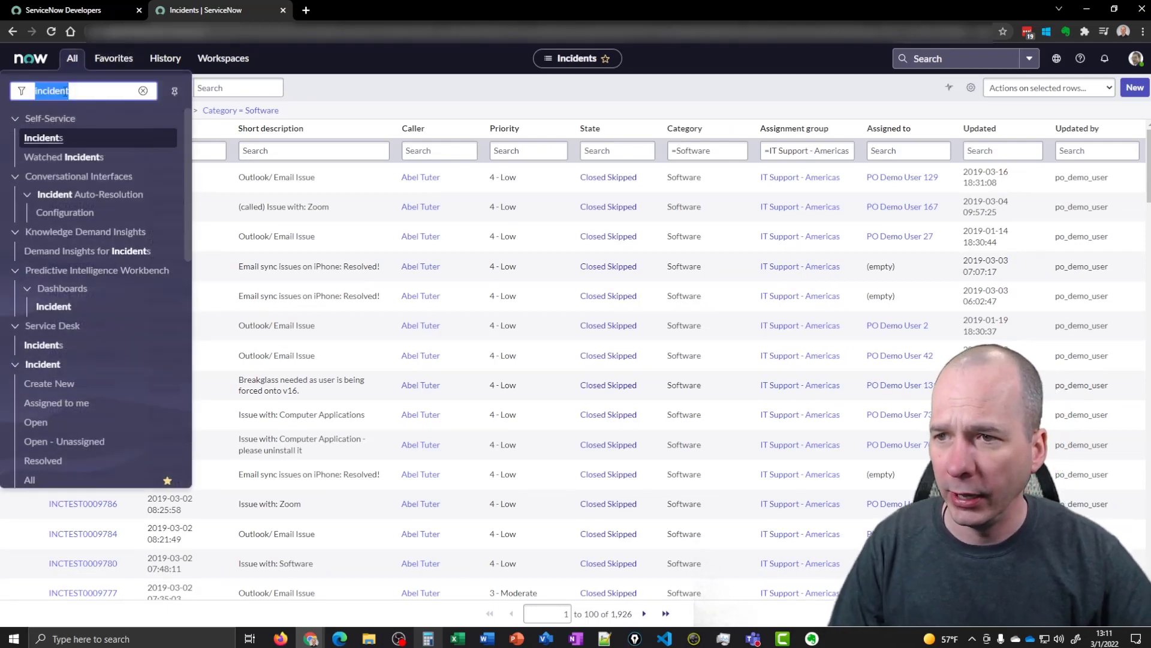
text(change)
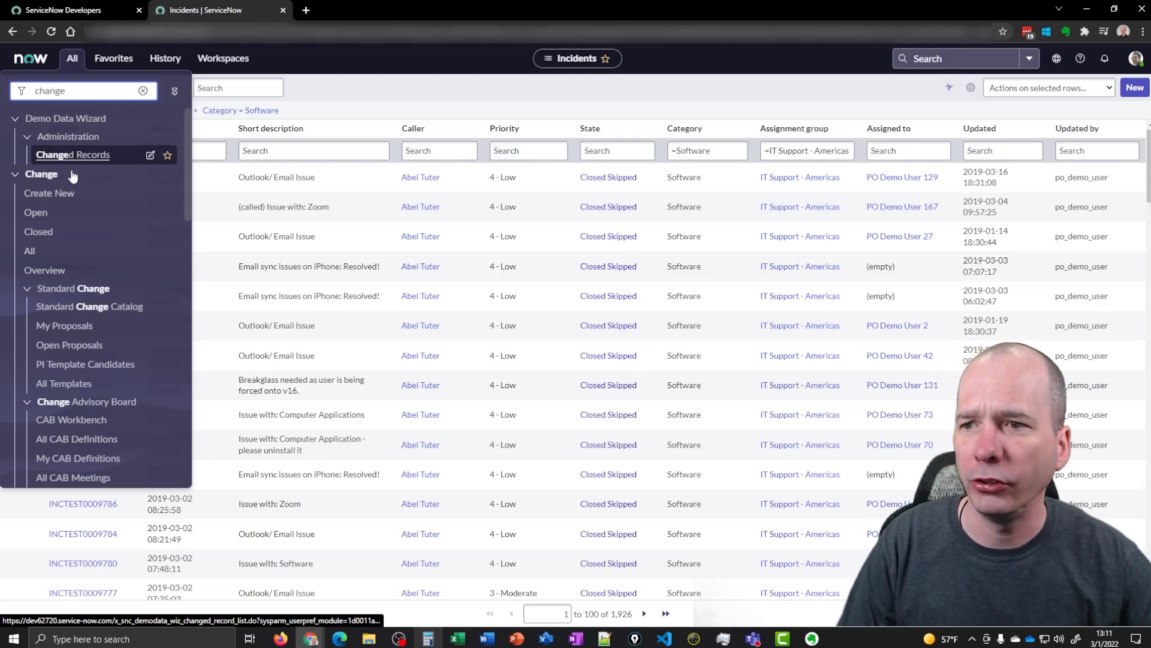
click(44, 216)
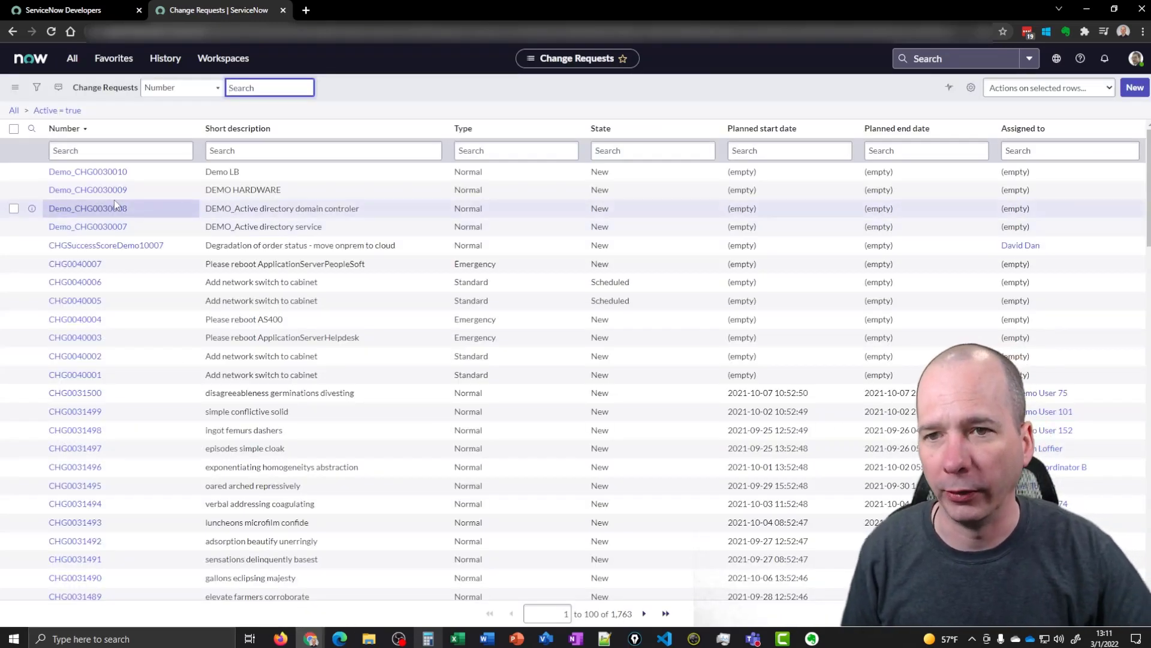
click(80, 265)
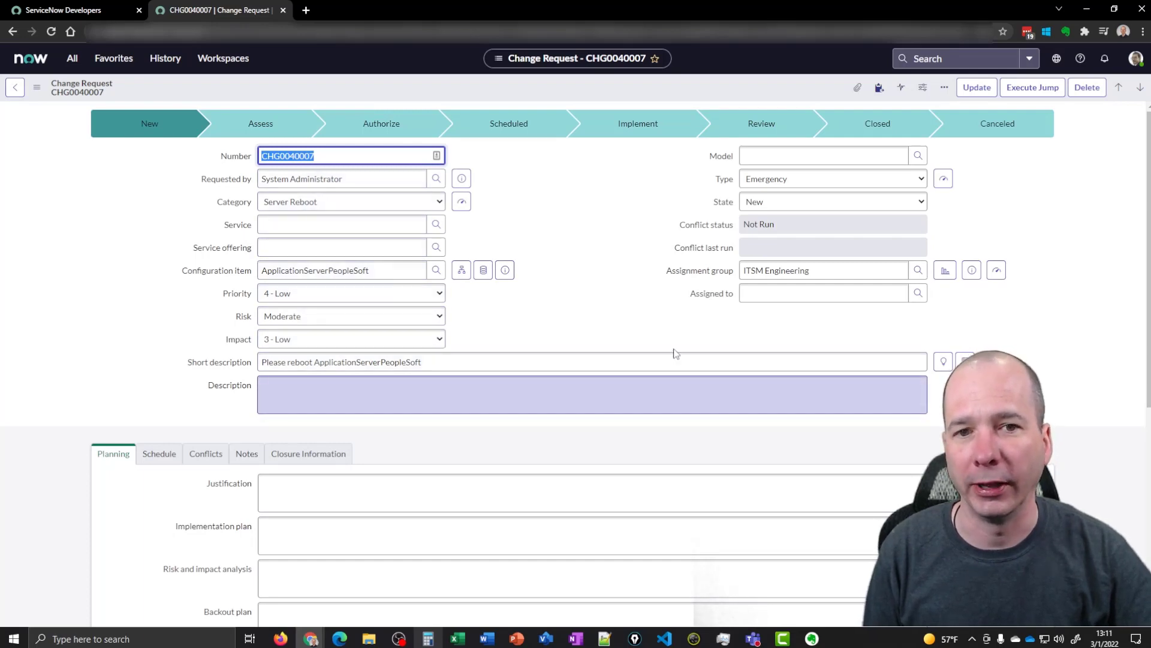
Browse the change's Schedule, Conflicts, Notes and Closure Information form sections.
scroll(604, 211, down, 3)
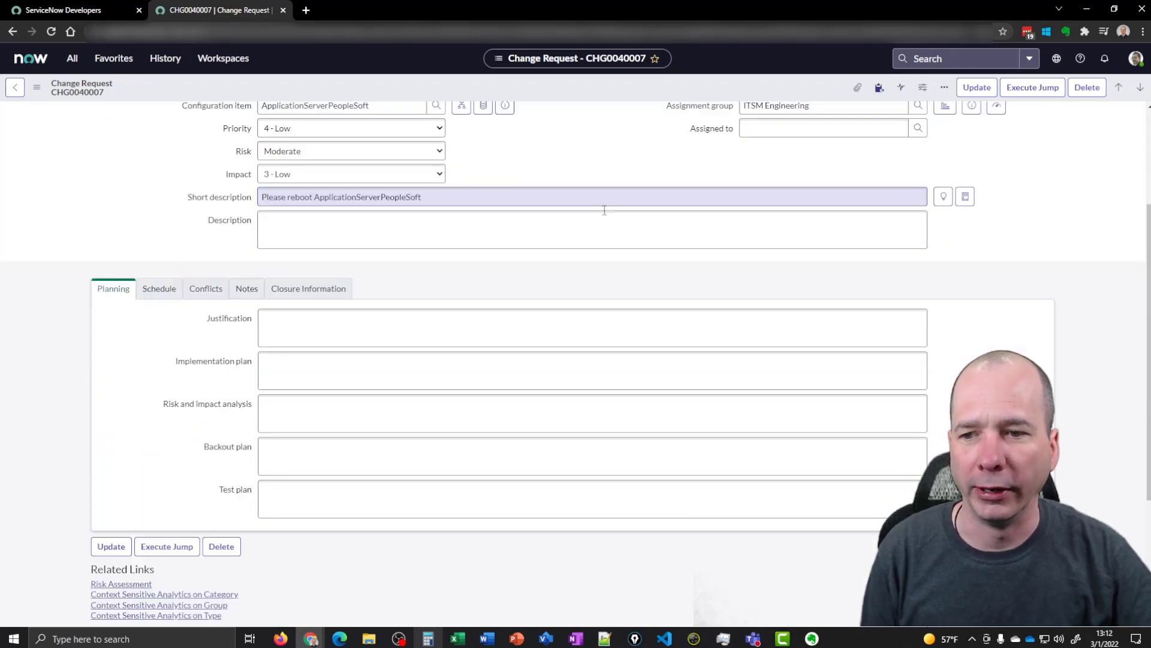
click(159, 275)
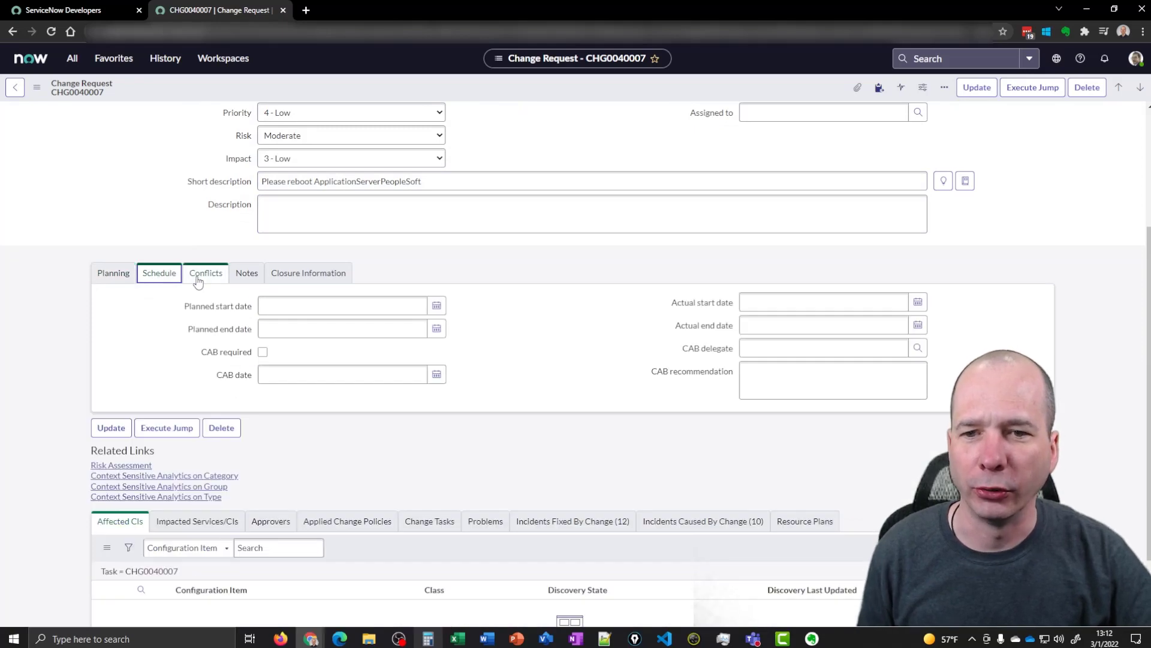
click(199, 279)
click(248, 275)
click(300, 274)
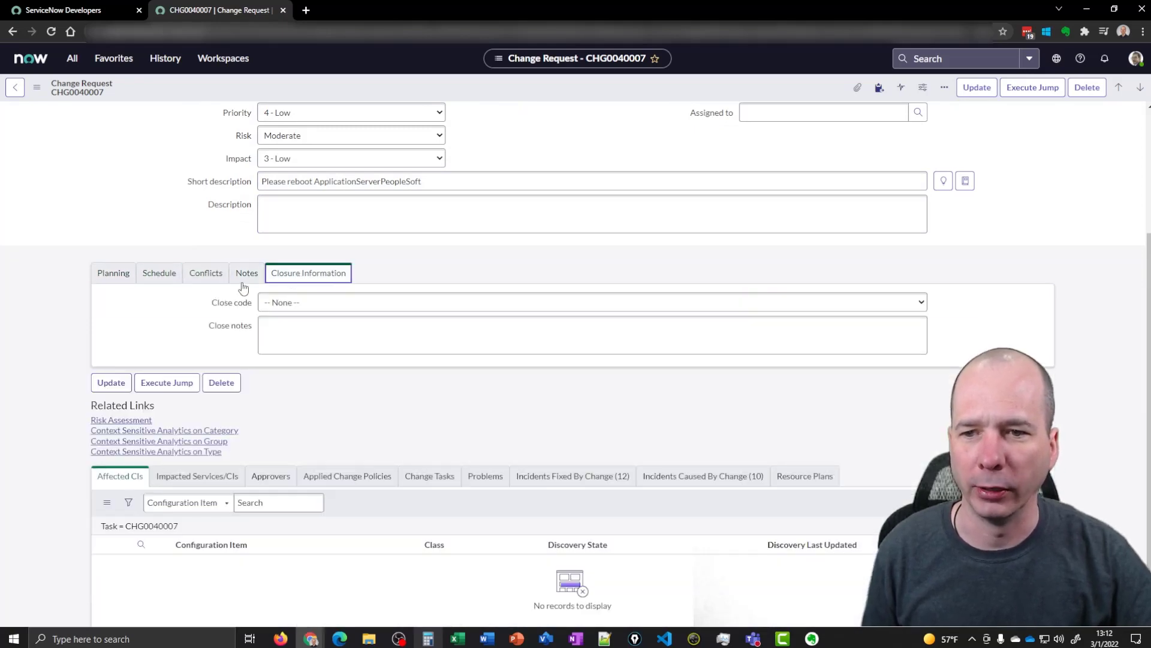
View the Incidents Caused By, Incidents Fixed By and Change Tasks related lists.
scroll(126, 290, down, 1)
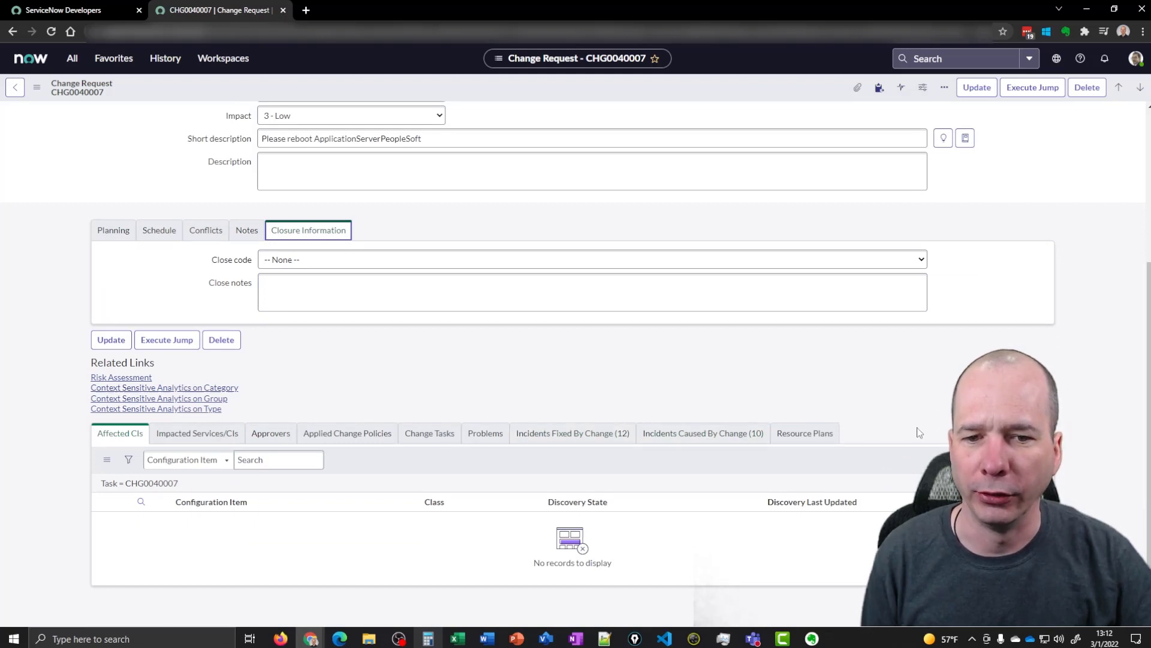
click(736, 434)
click(599, 442)
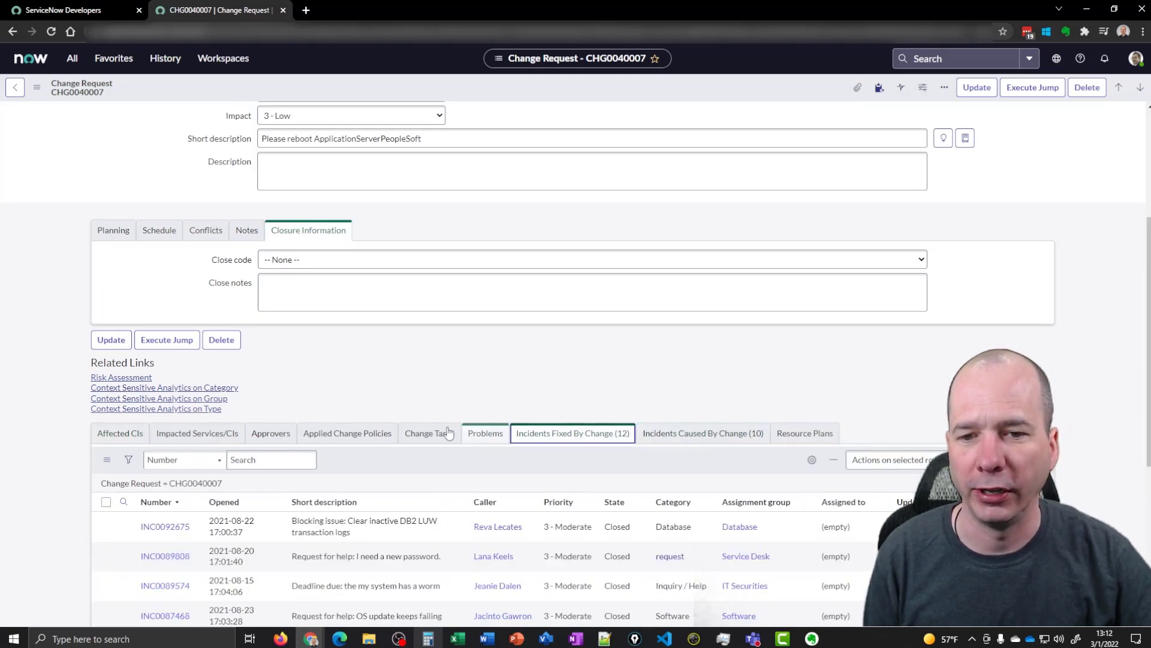
click(429, 433)
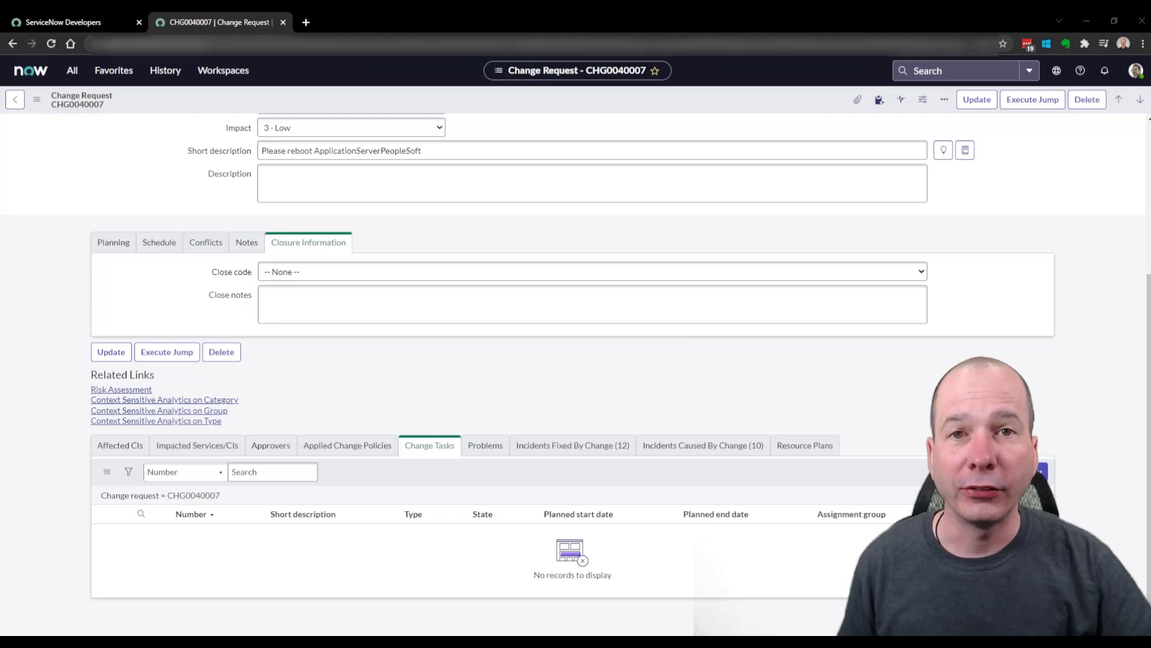
Open the ITIL Dashboard from favourites and glance at its Add Widgets configuration panel.
click(131, 79)
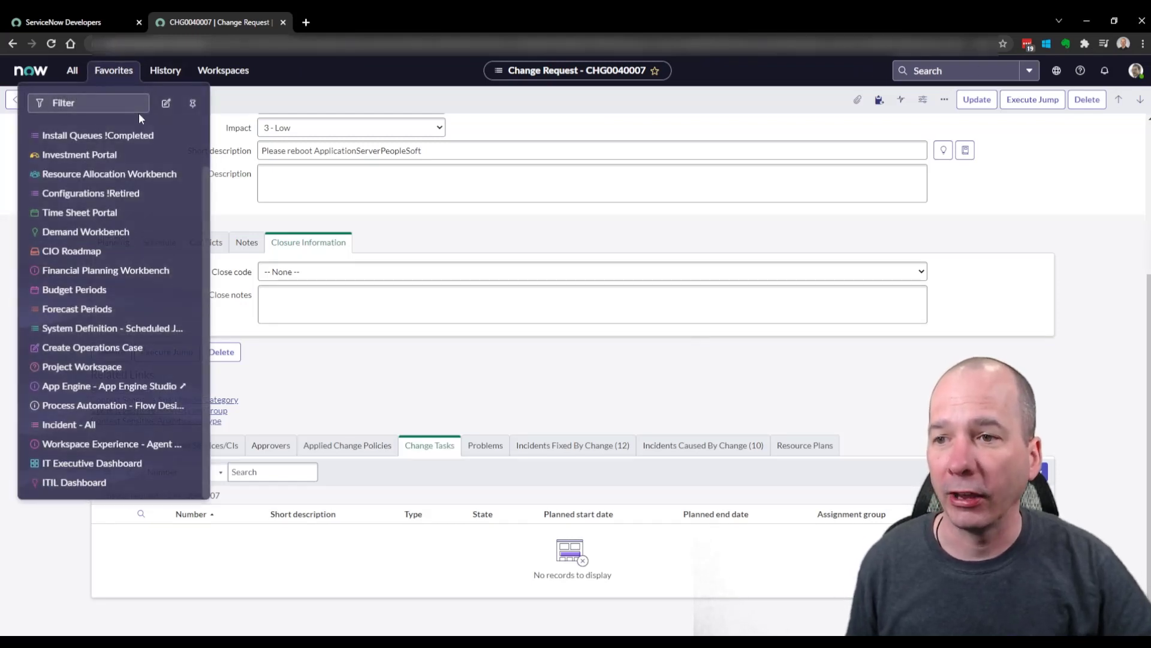
click(82, 484)
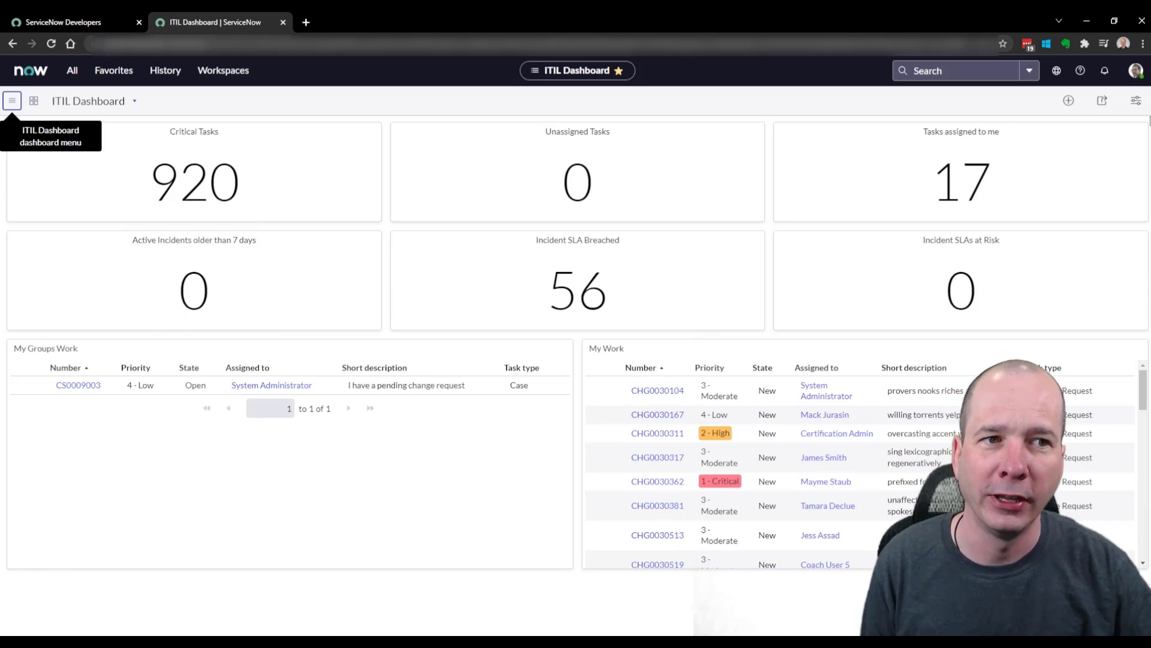
click(1142, 105)
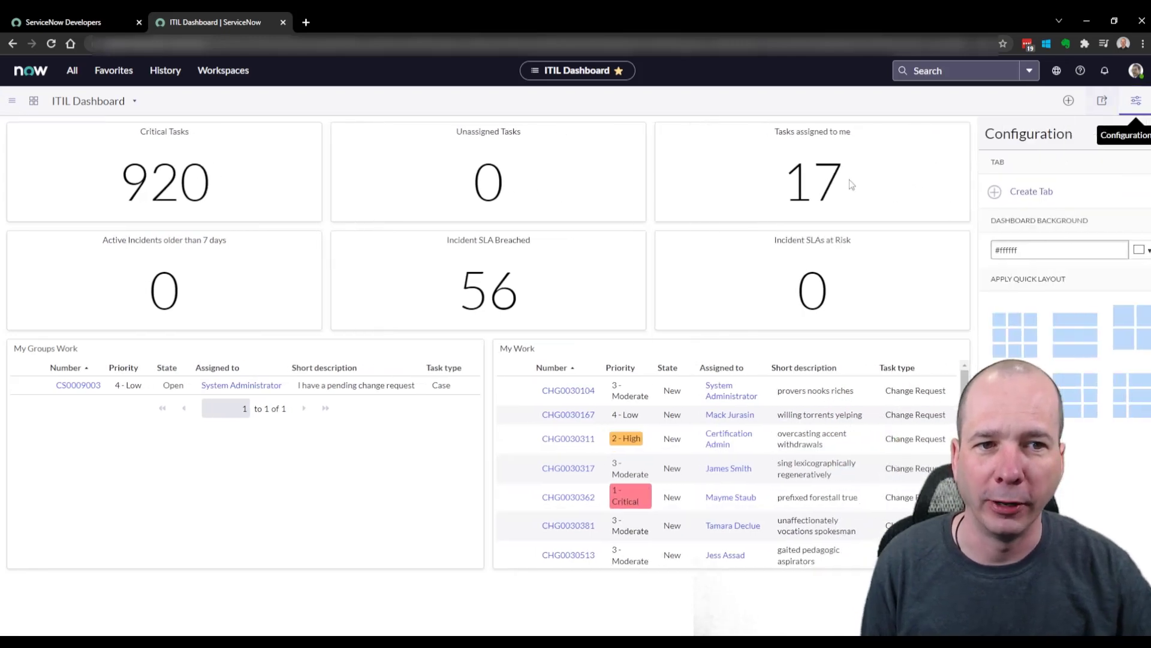
click(1078, 101)
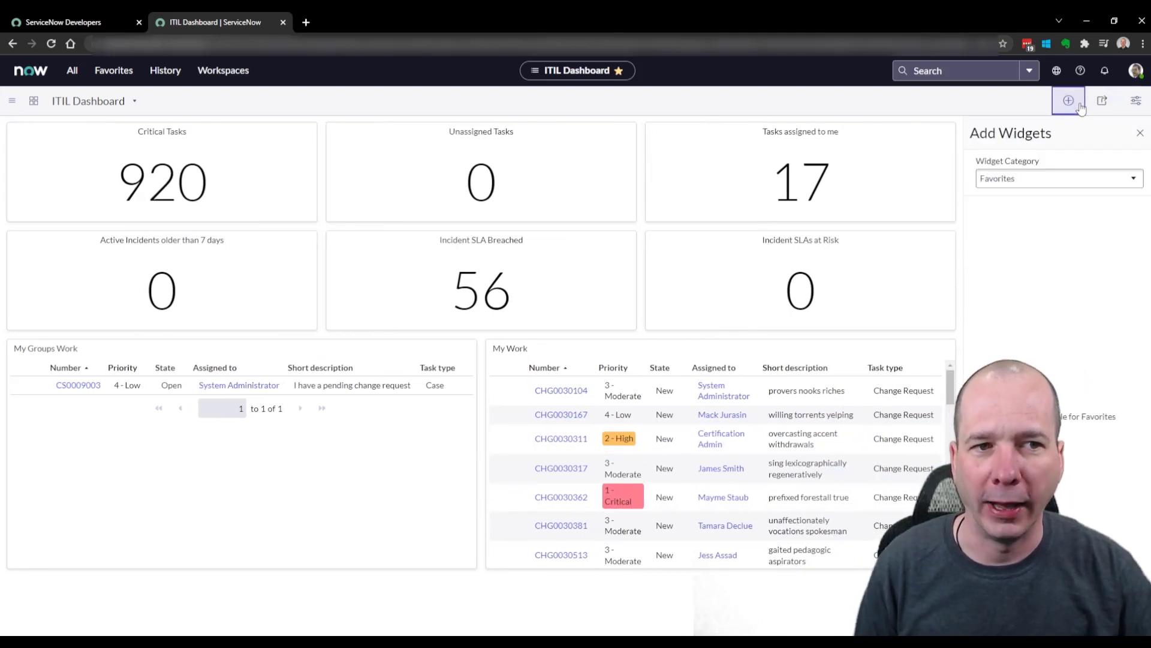
click(1141, 133)
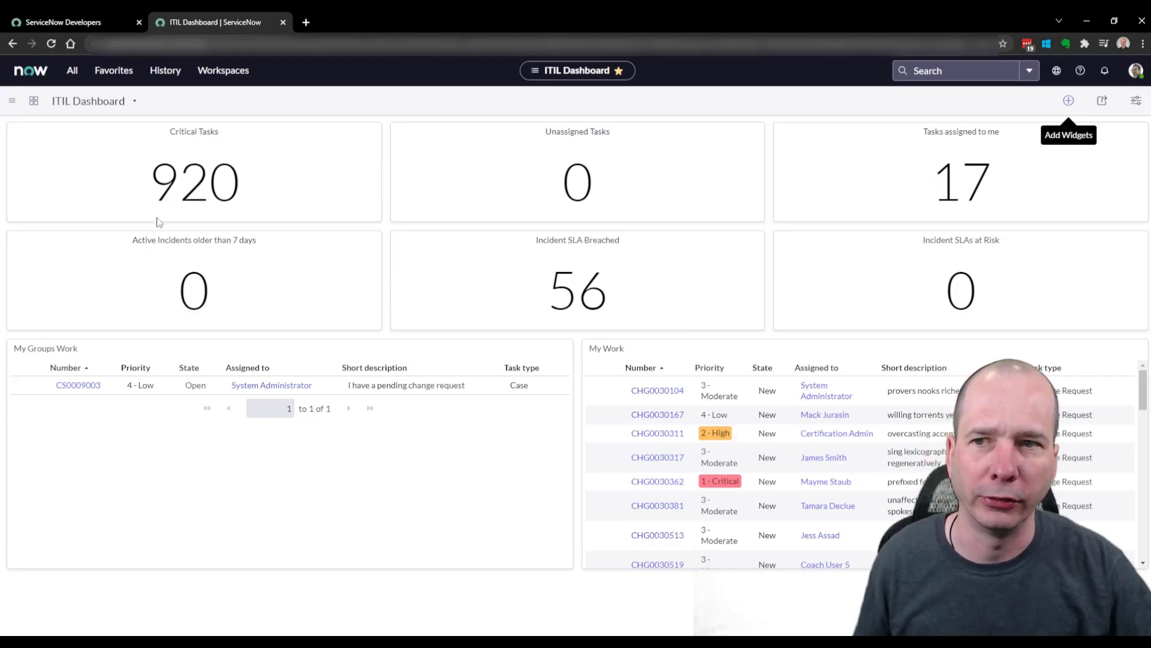